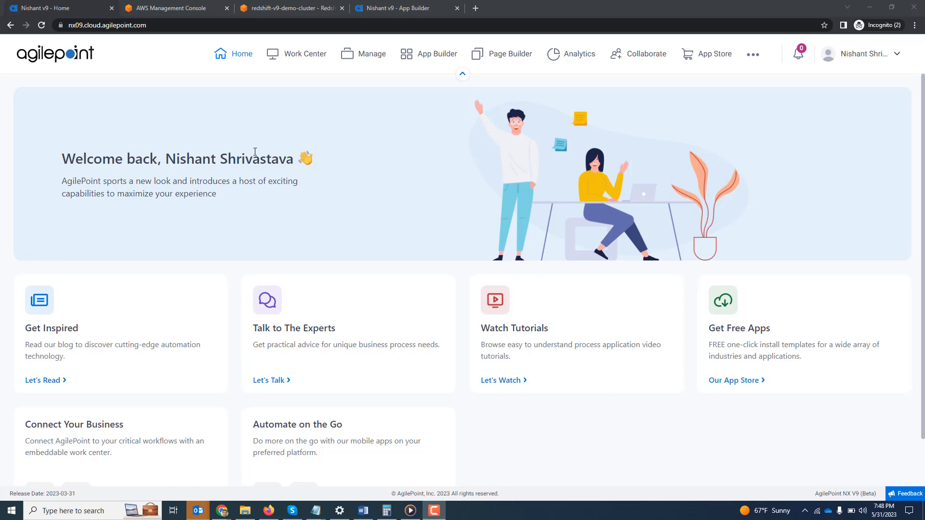
# Switch to the AWS console, open redshift-v9-demo-cluster in Amazon Redshift and review its general information and properties
pyautogui.click(170, 10)
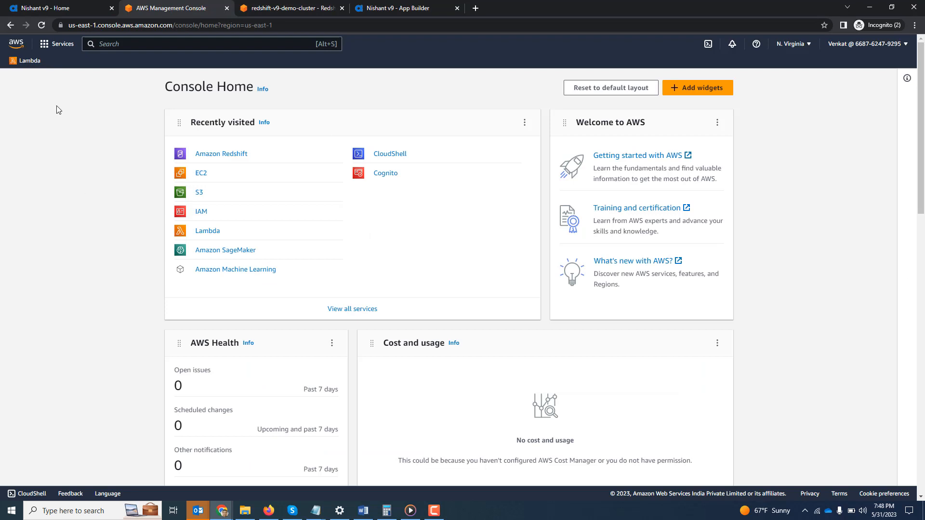
pyautogui.click(224, 154)
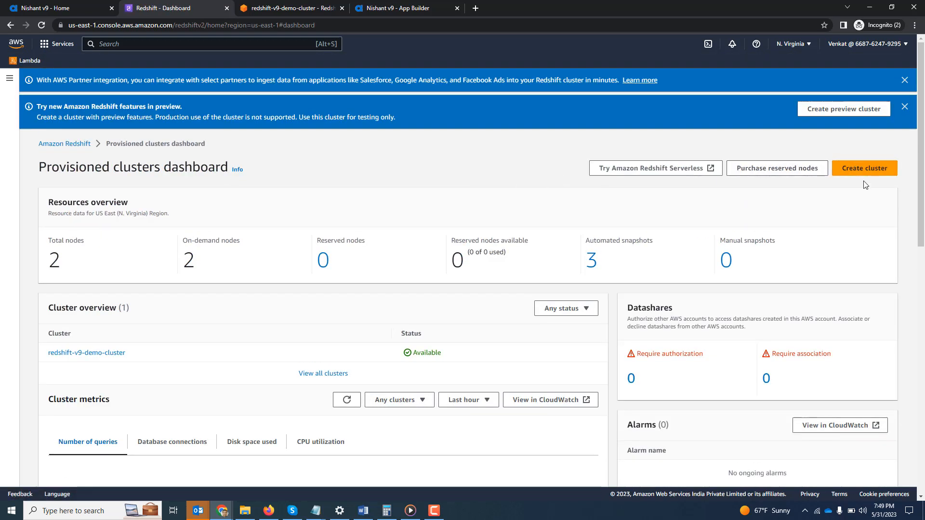
pyautogui.scroll(-1, 593, 244)
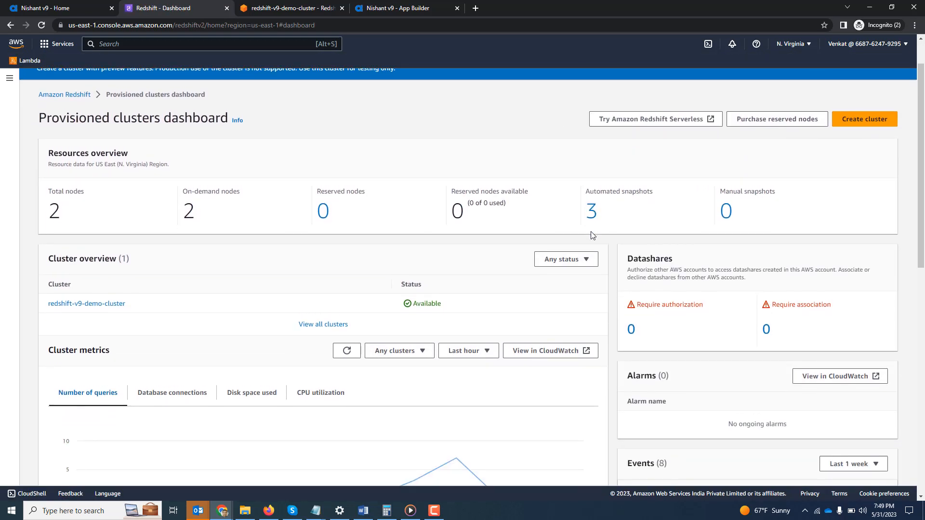
pyautogui.click(113, 305)
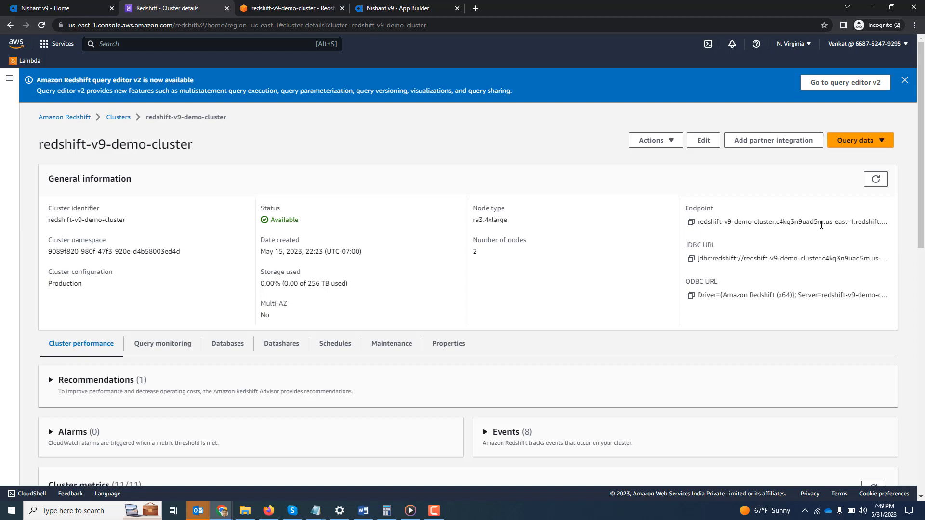
pyautogui.scroll(-1, 573, 320)
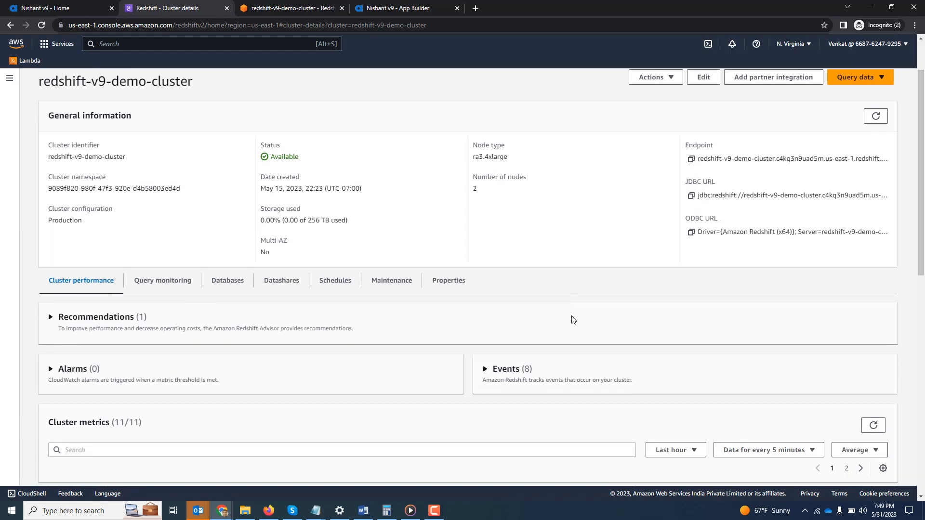
pyautogui.click(456, 285)
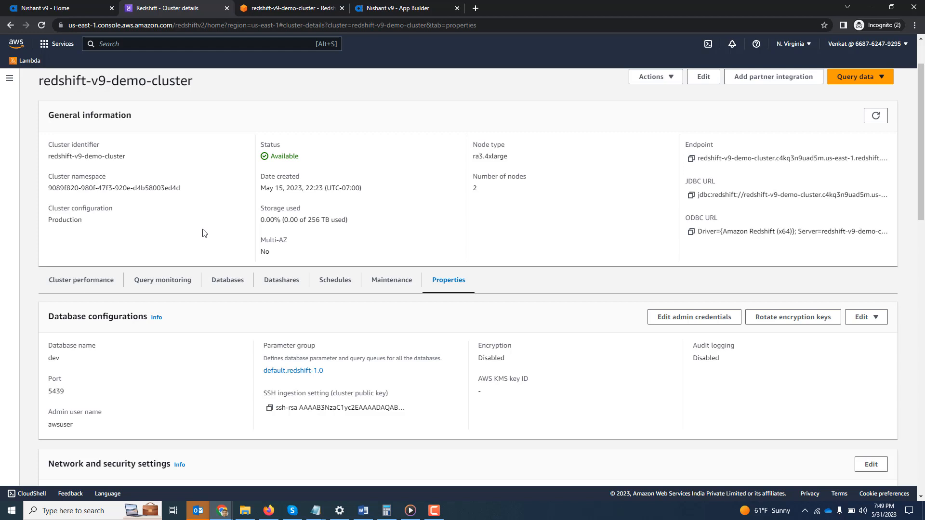
pyautogui.scroll(2, 202, 233)
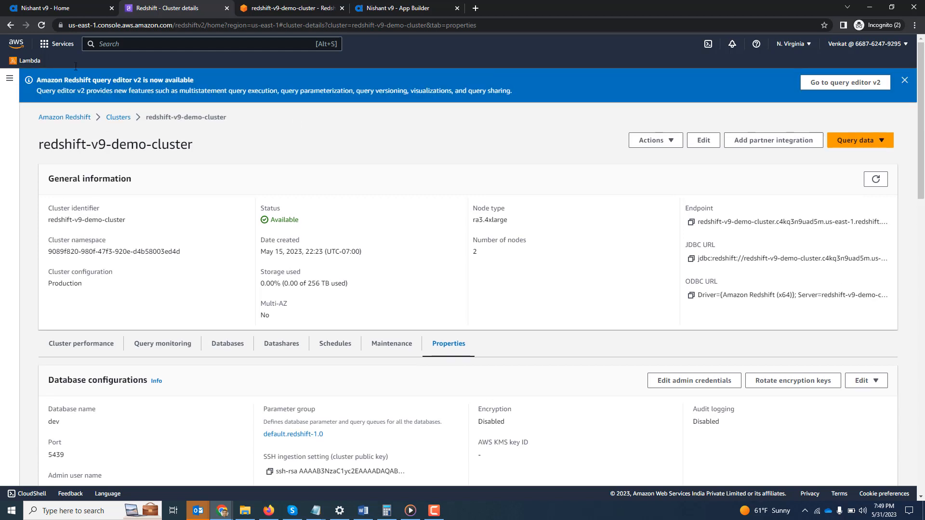
# Switch back to AgilePoint and open the Global Access Tokens management page for App Builder
pyautogui.click(57, 9)
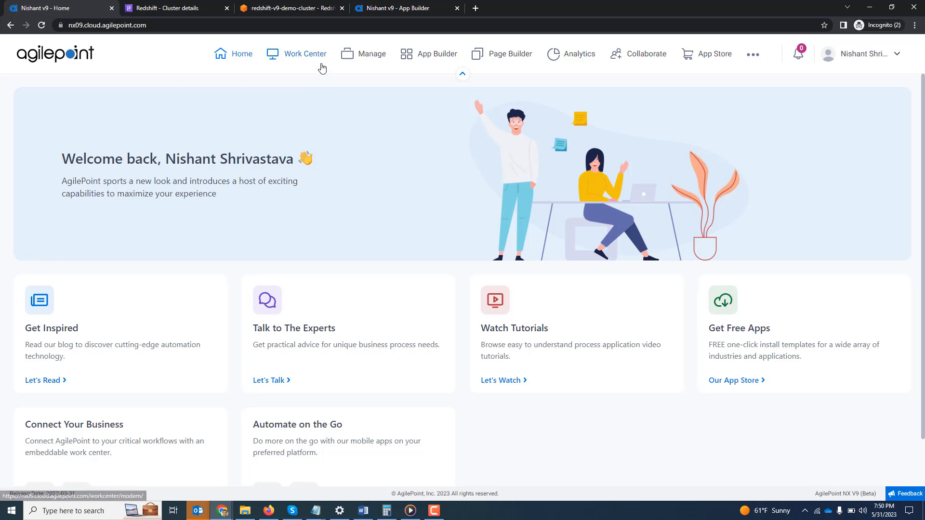
pyautogui.click(374, 61)
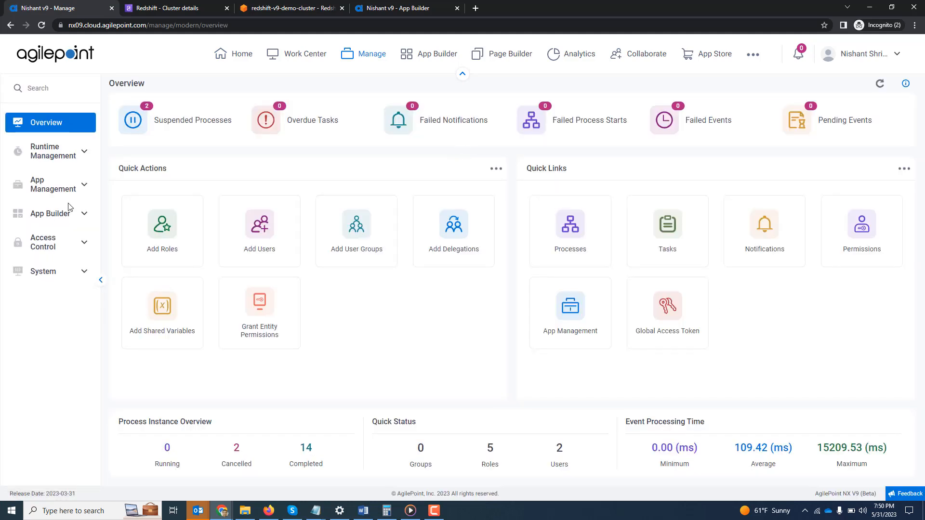
pyautogui.click(67, 216)
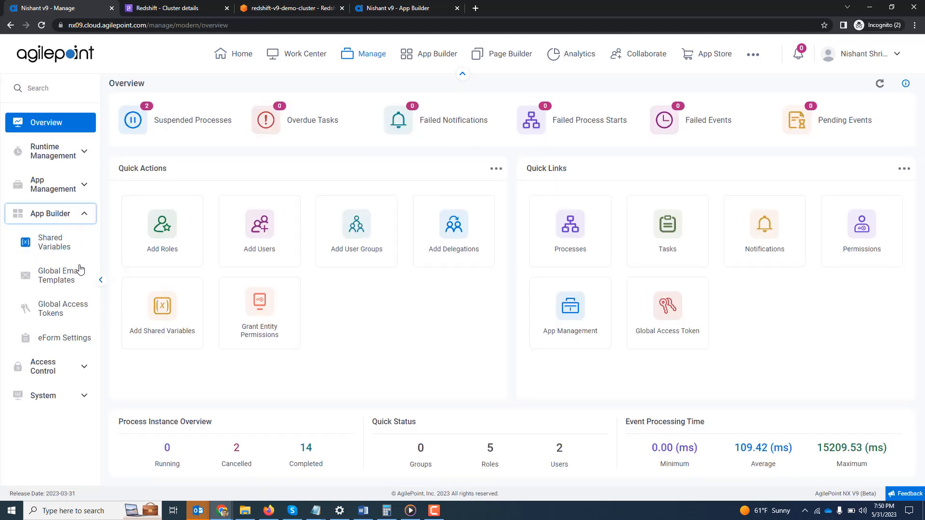
pyautogui.click(69, 311)
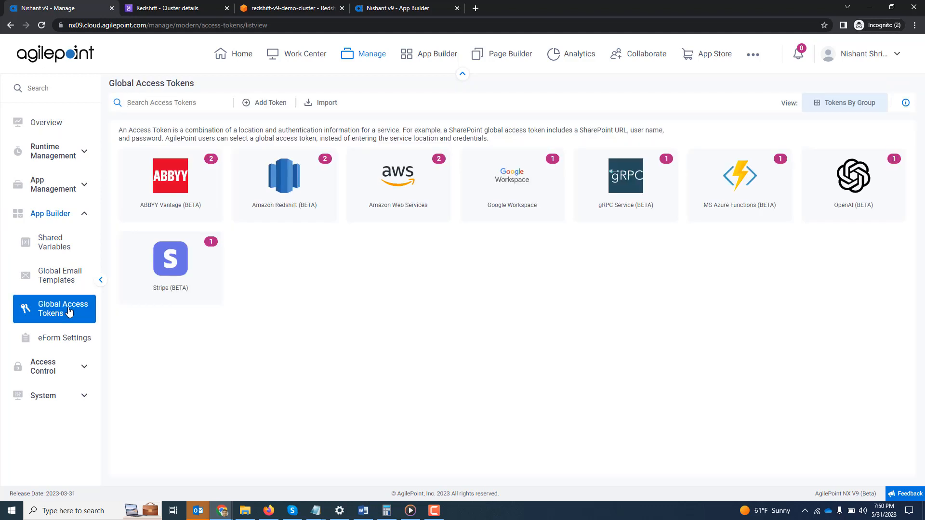
# Start a new global access token of the type Amazon Redshift (BETA)
pyautogui.click(270, 103)
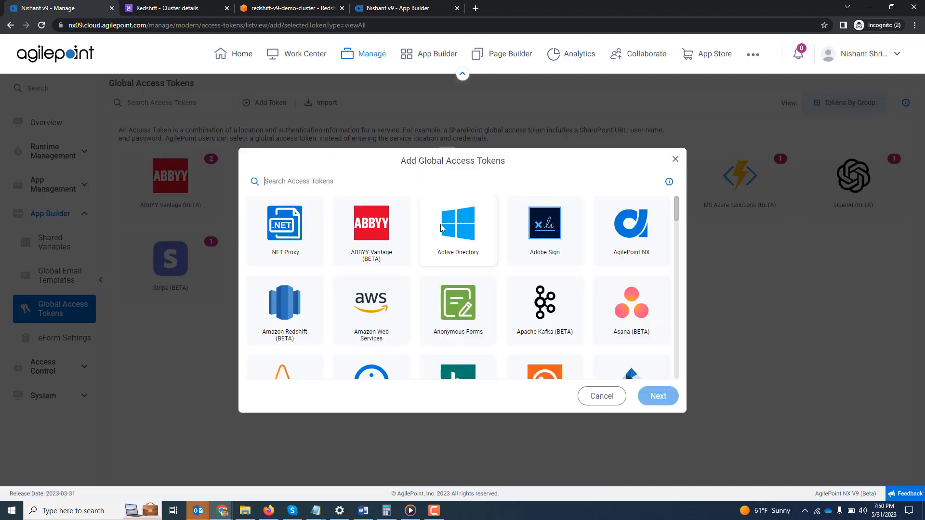
pyautogui.click(292, 329)
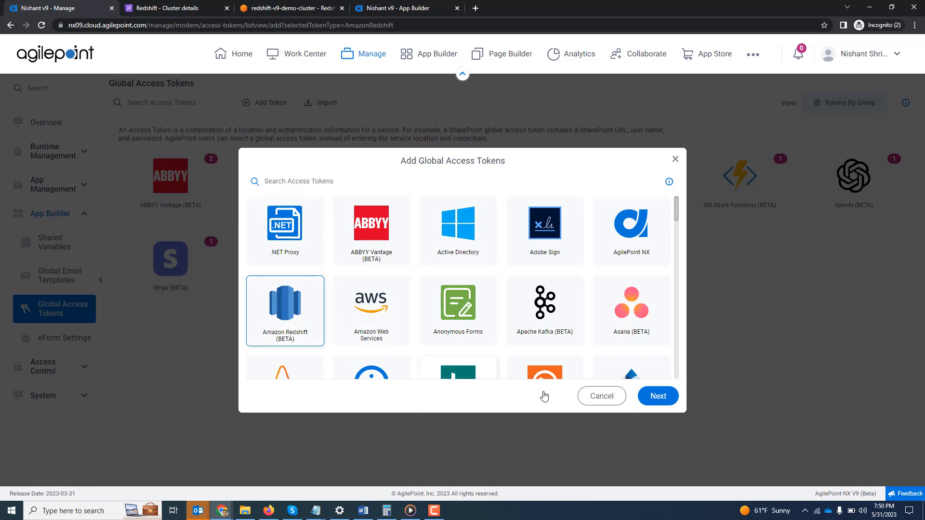
pyautogui.click(656, 398)
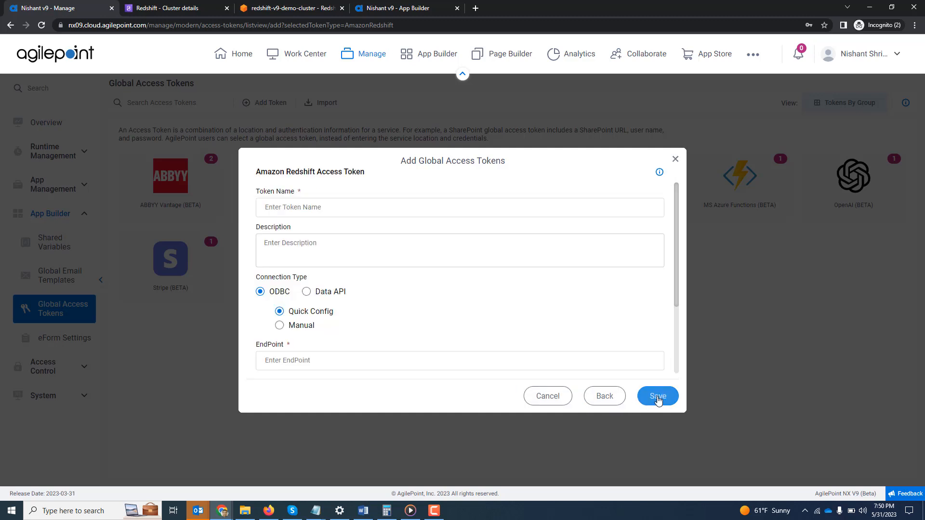
# Name the Amazon Redshift access token "Redshift Demo 2"
pyautogui.click(322, 205)
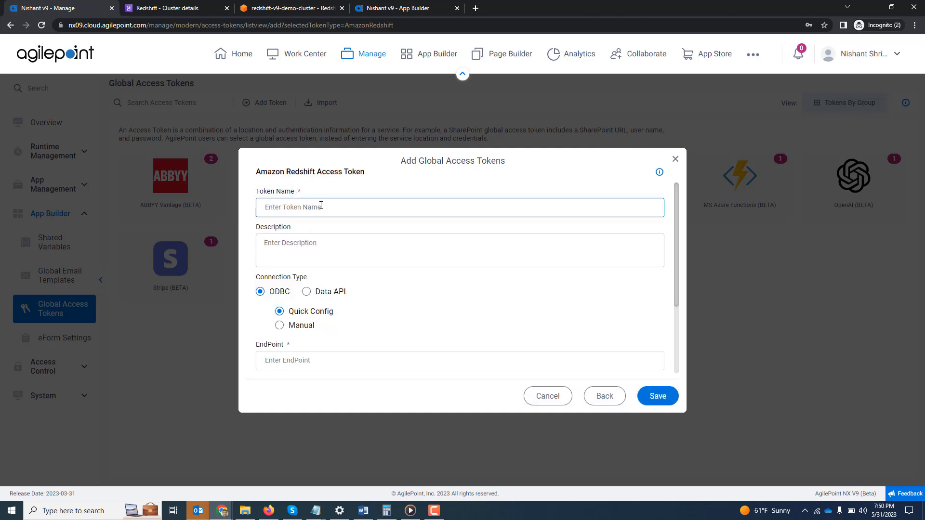
pyautogui.write('Redsh')
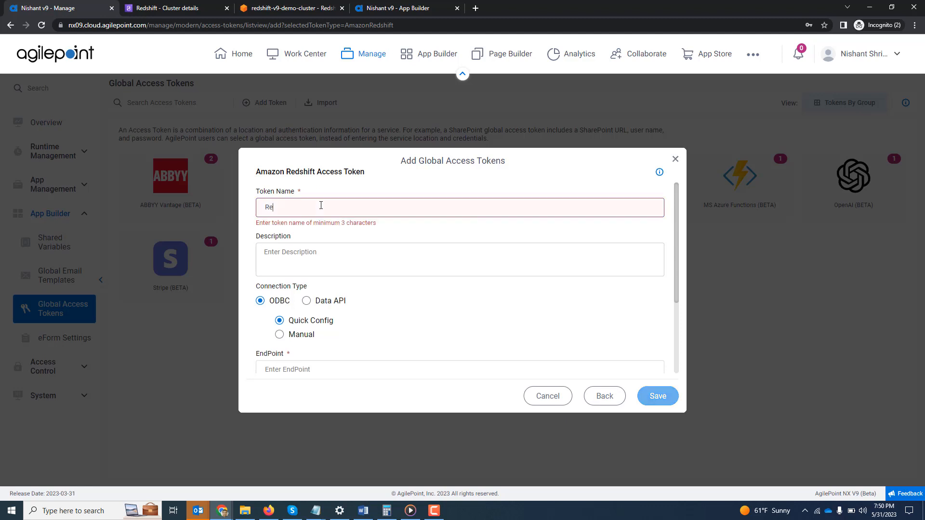
pyautogui.press('BackSpace')
pyautogui.press('BackSpace')
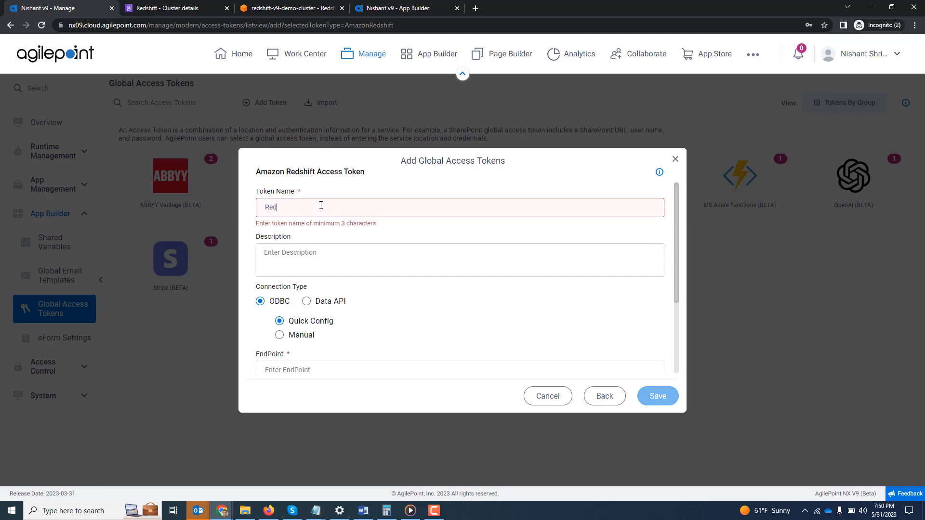
pyautogui.write('shift Demo')
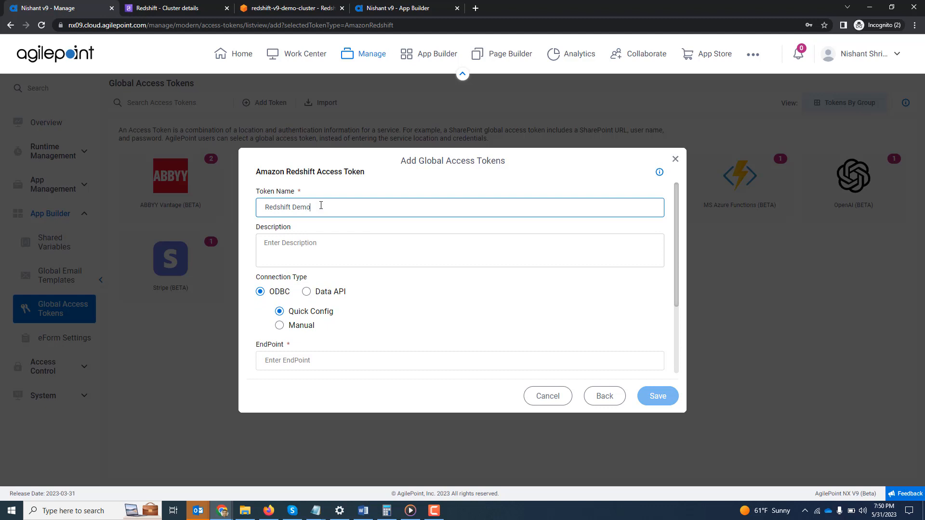
pyautogui.write(' 2')
# Examine the fields of the Manual ODBC configuration and return the connection type to Quick Config
pyautogui.scroll(-1, 402, 302)
pyautogui.click(404, 302)
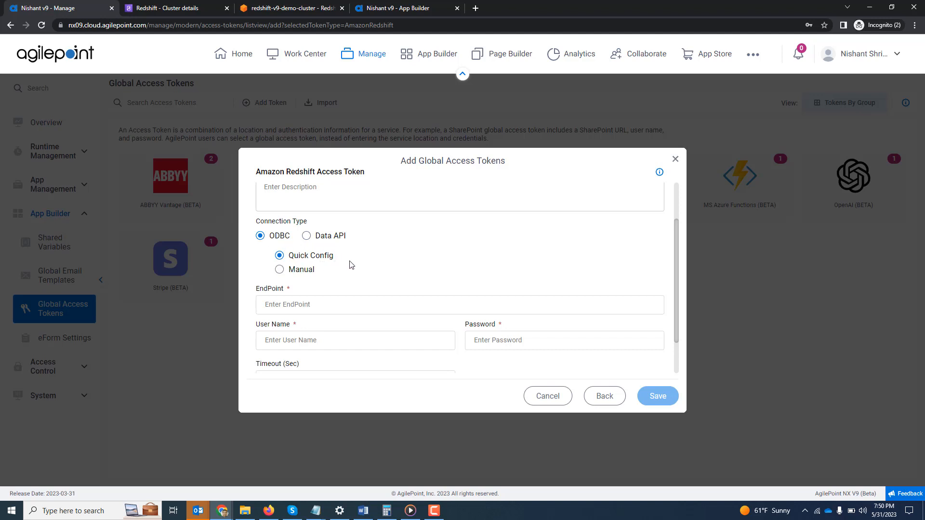
pyautogui.scroll(-1, 351, 264)
pyautogui.click(280, 260)
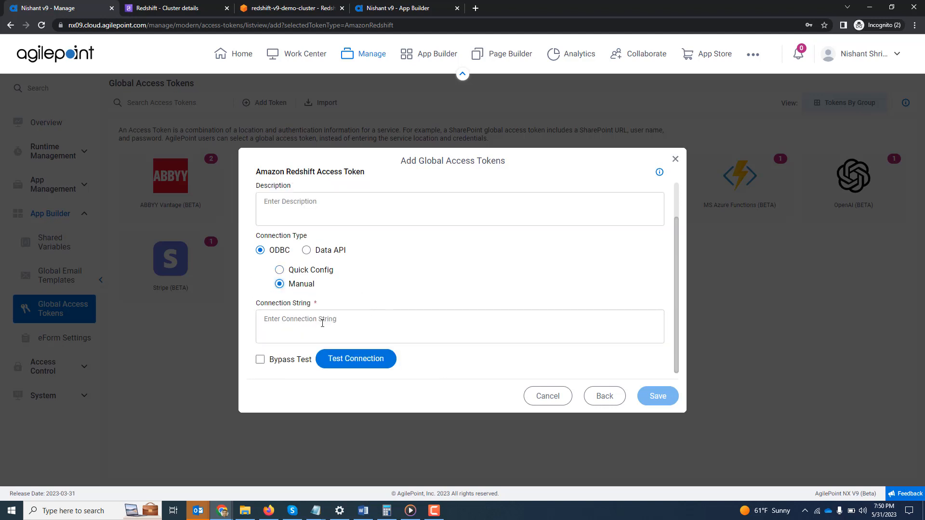
pyautogui.click(280, 271)
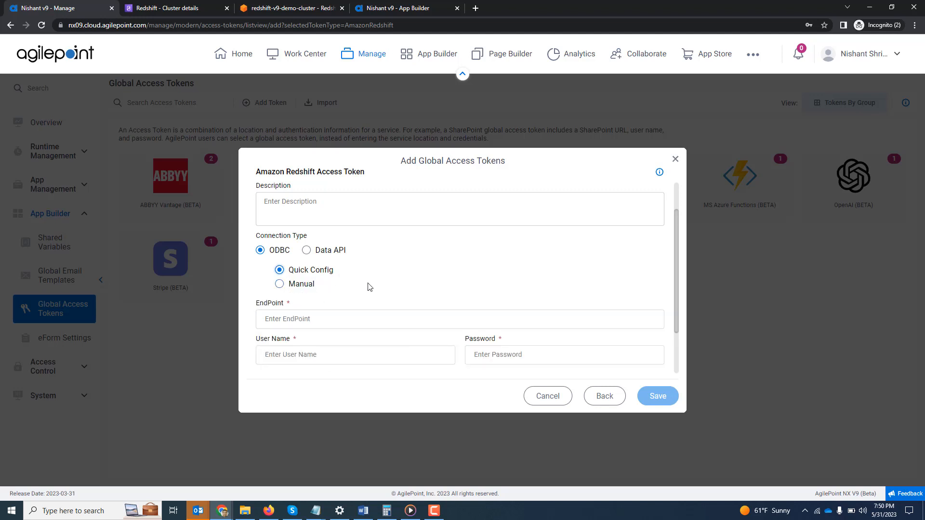
# Look up the endpoint of redshift-v9-demo-cluster in the AWS console for the token's EndPoint field
pyautogui.scroll(-1, 374, 288)
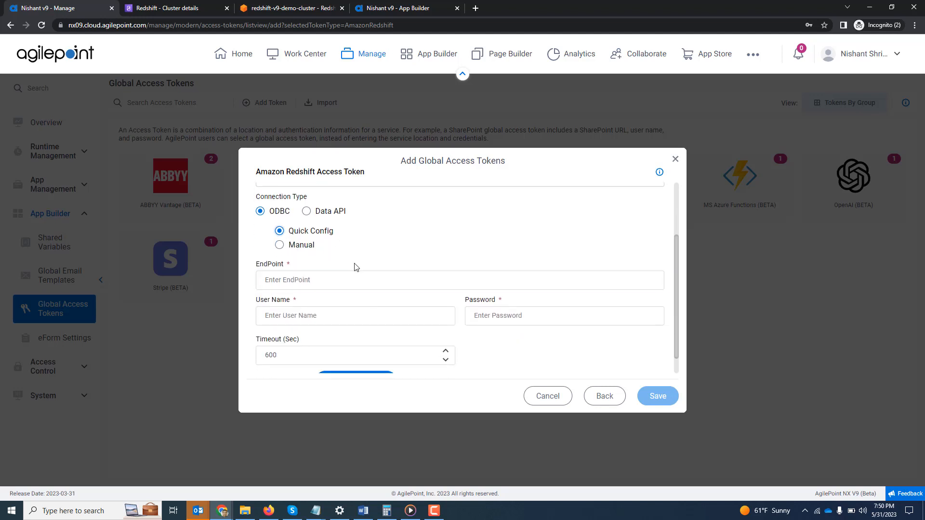
pyautogui.click(316, 287)
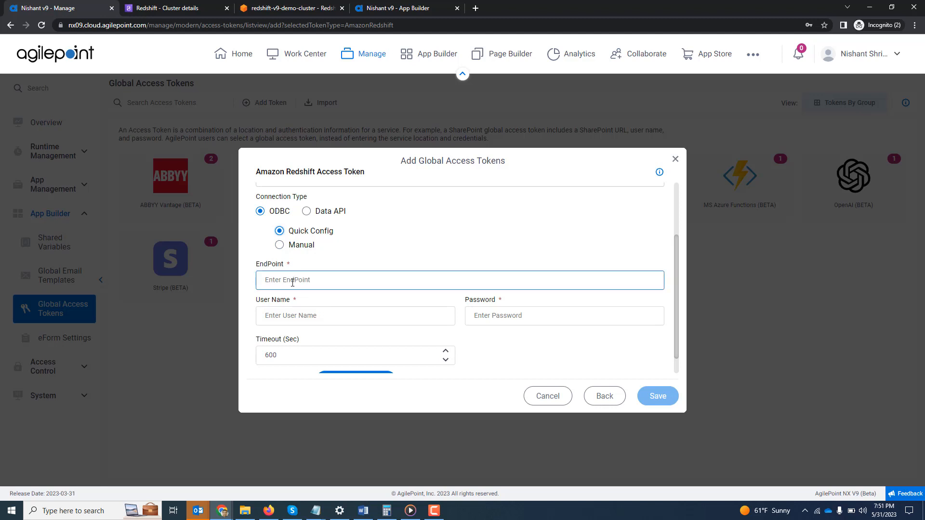
pyautogui.click(159, 8)
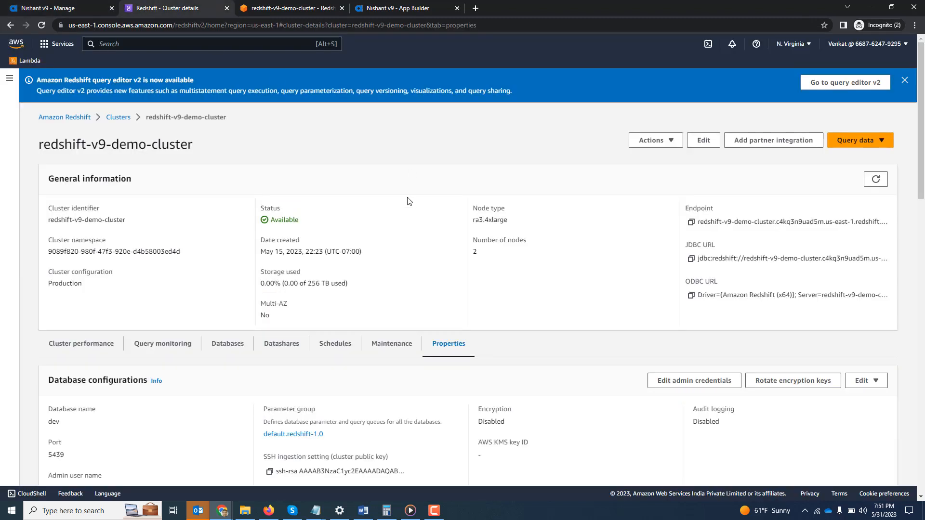
pyautogui.click(691, 222)
pyautogui.click(53, 7)
# Look up the admin user name in the cluster's database configurations for the token's User Name field
pyautogui.click(313, 316)
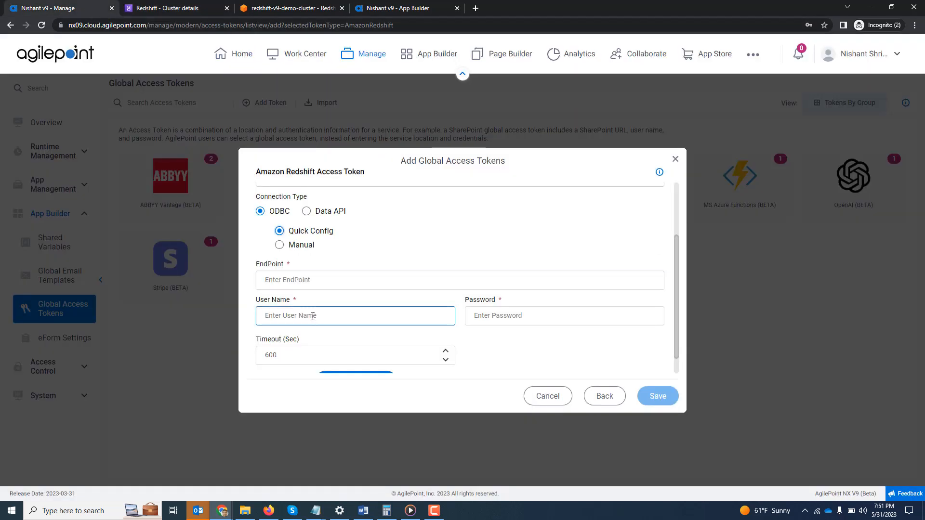
pyautogui.click(159, 8)
pyautogui.scroll(-2, 290, 352)
pyautogui.scroll(-1, 289, 353)
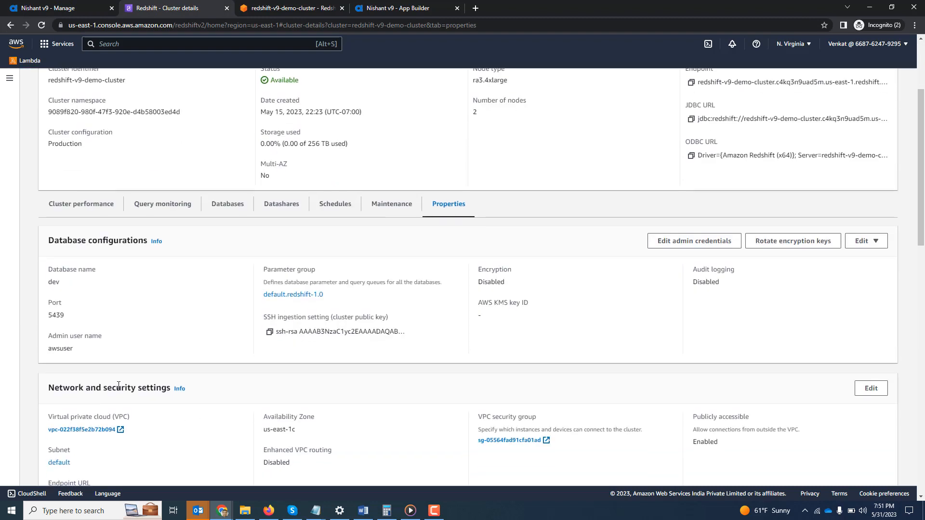
pyautogui.click(77, 9)
# Review the password, timeout and connection test options of the Amazon Redshift token form
pyautogui.click(513, 316)
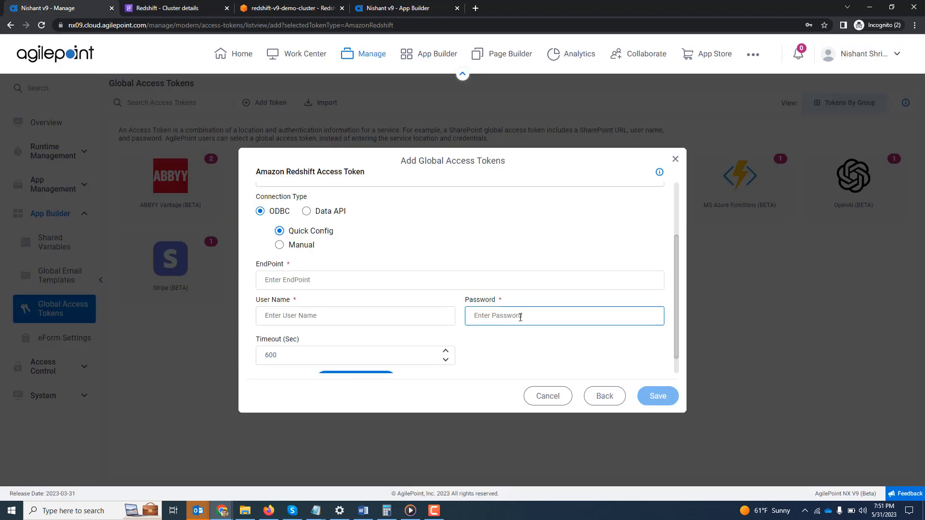
pyautogui.click(487, 352)
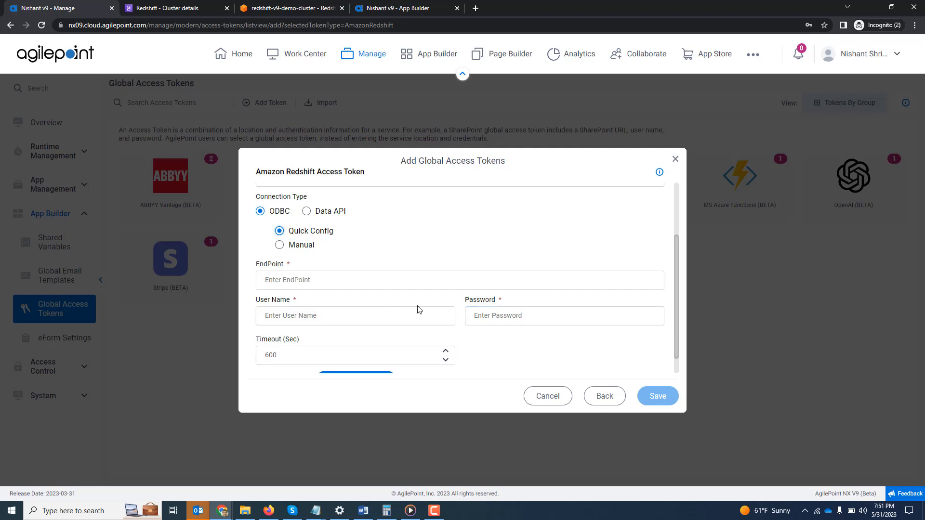
pyautogui.scroll(-1, 522, 355)
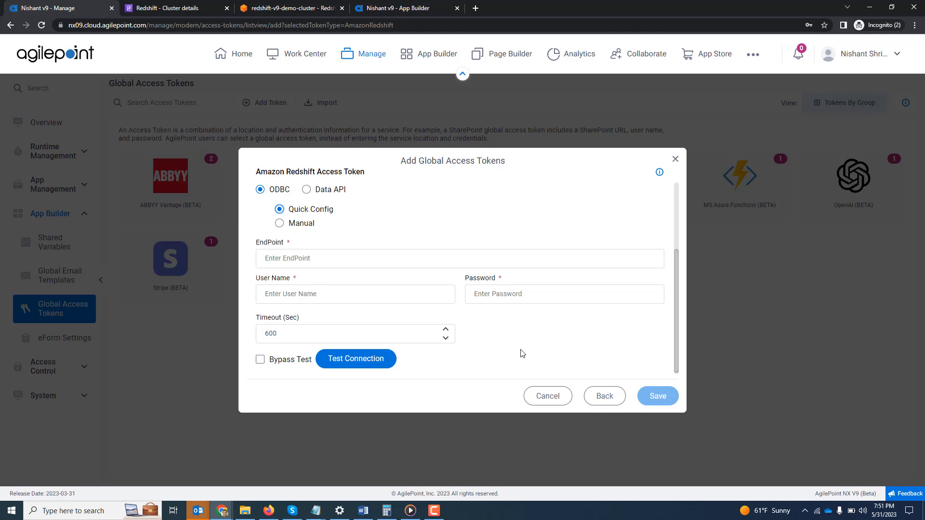
pyautogui.click(400, 286)
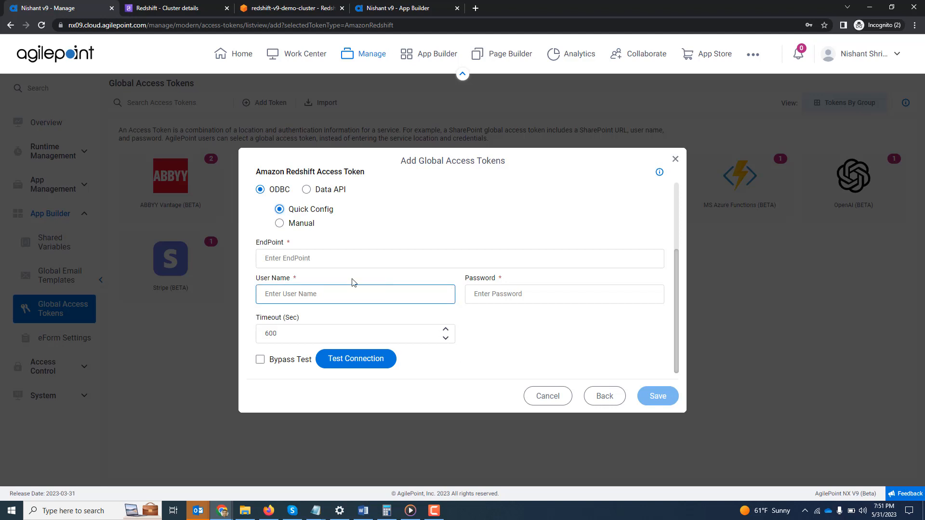
# Examine the JDBC and ODBC driver downloads offered on the Redshift clusters page in the AWS console
pyautogui.click(173, 7)
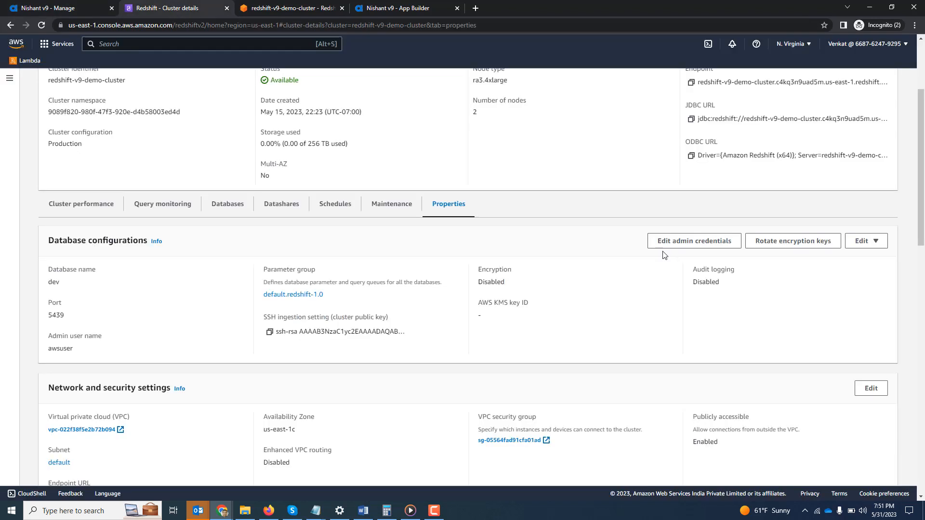
pyautogui.scroll(3, 663, 256)
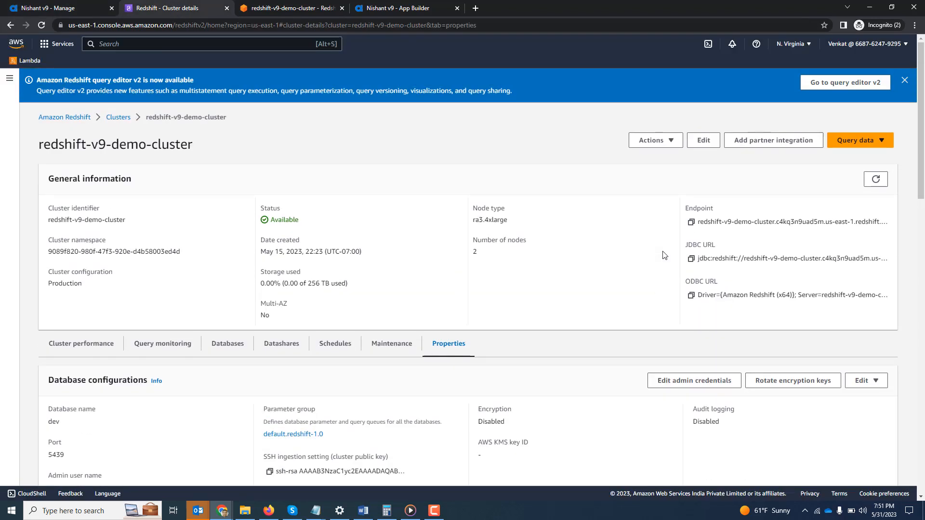
pyautogui.click(118, 117)
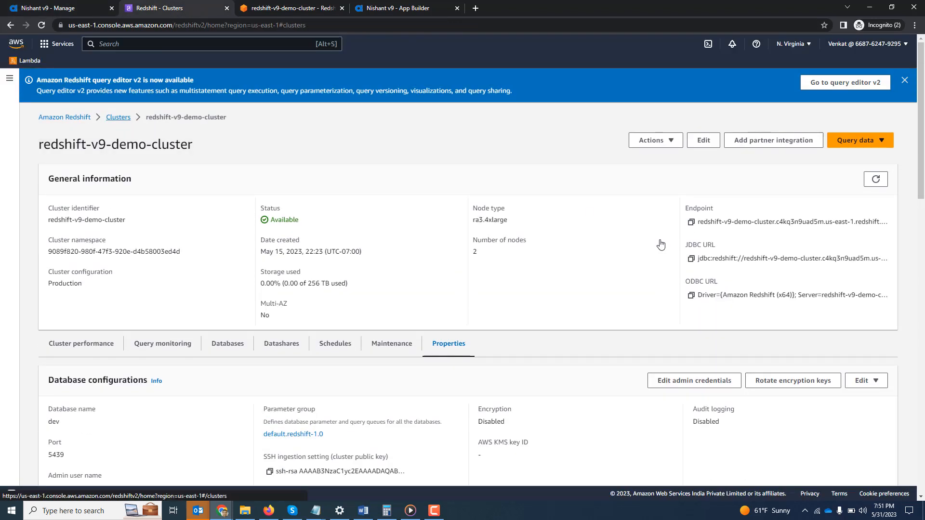
pyautogui.click(714, 287)
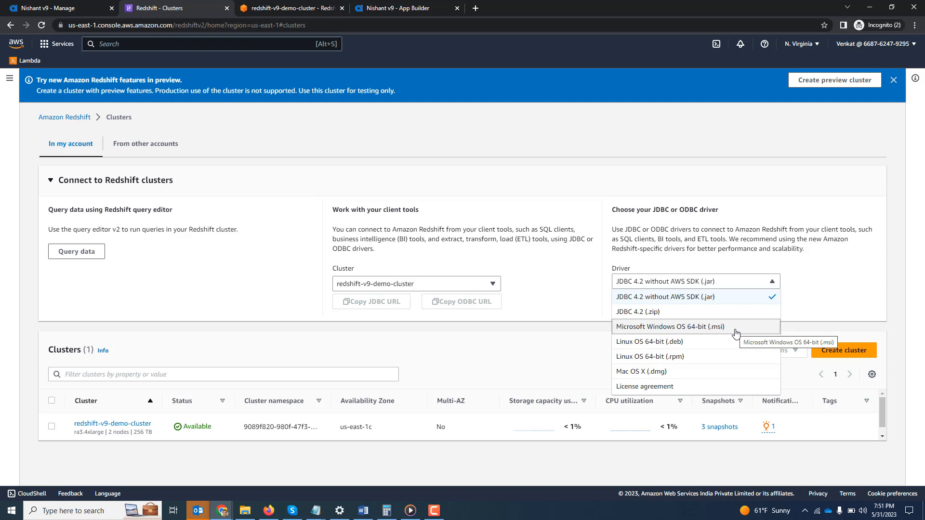
pyautogui.click(804, 298)
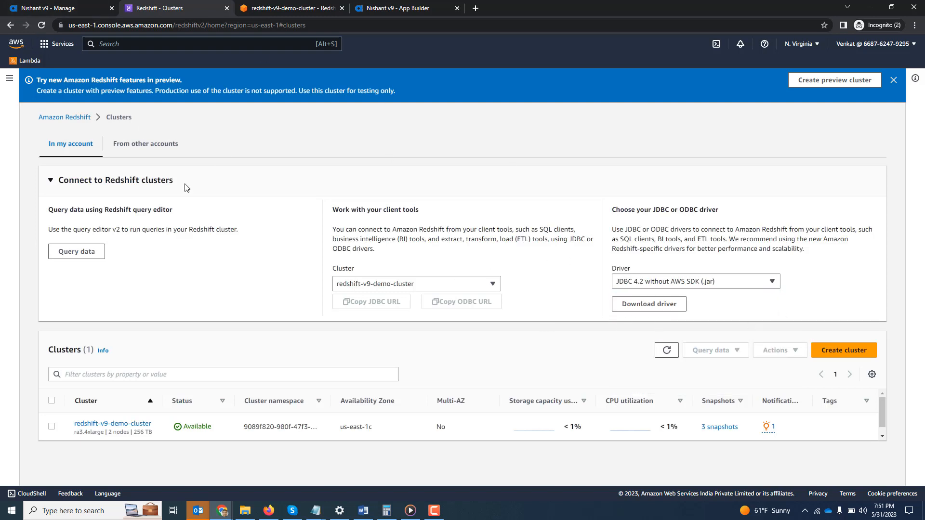
# Return to the AgilePoint token form and set the Amazon Redshift token's connection type to Data API
pyautogui.click(49, 10)
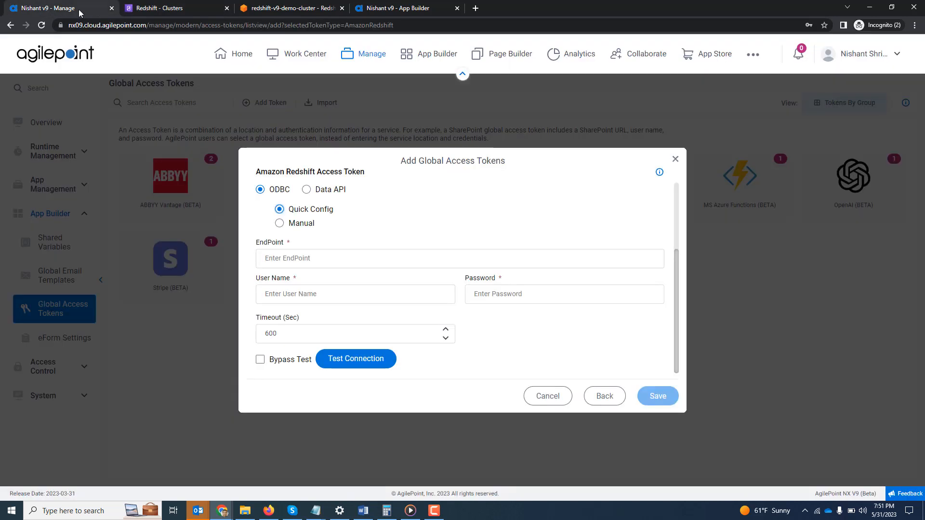
pyautogui.click(307, 194)
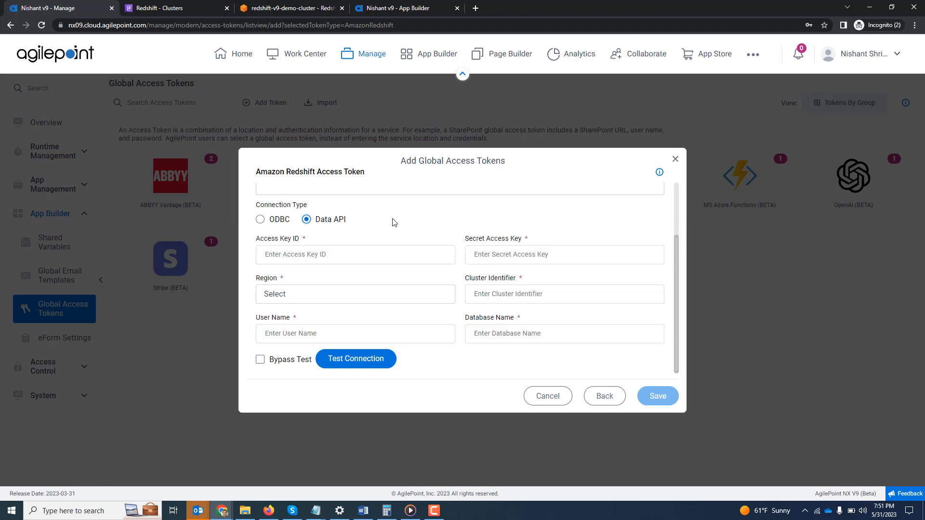
pyautogui.click(265, 253)
# In the AWS console, search for users and open the security credentials of the signed-in administrator's IAM user
pyautogui.click(157, 6)
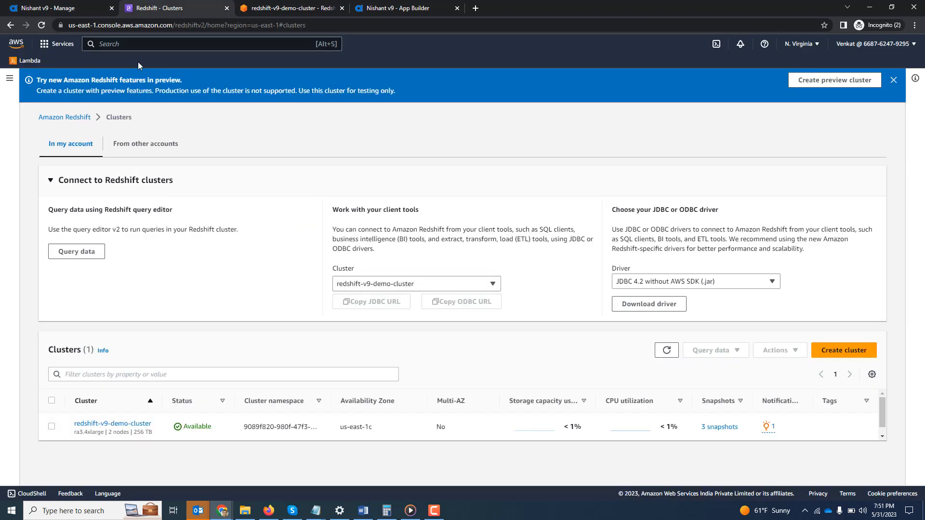
pyautogui.click(119, 44)
pyautogui.write('users')
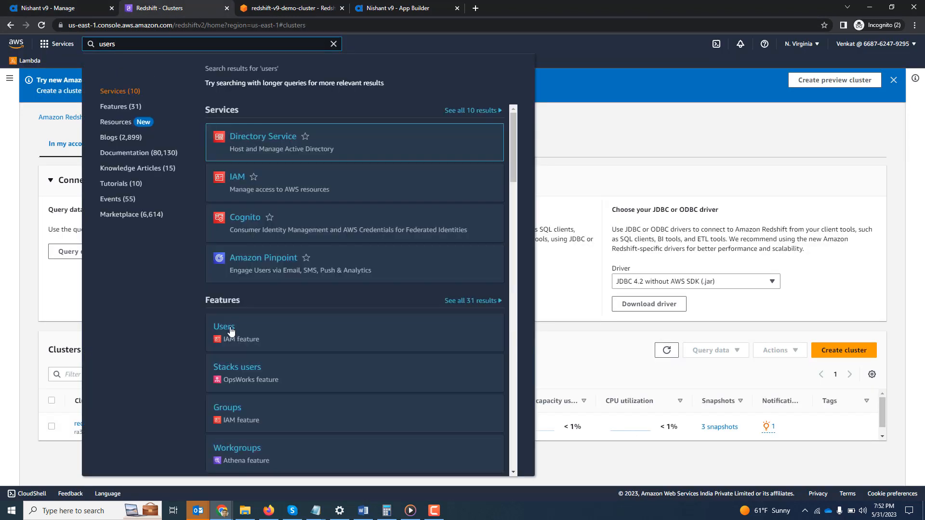
pyautogui.click(230, 330)
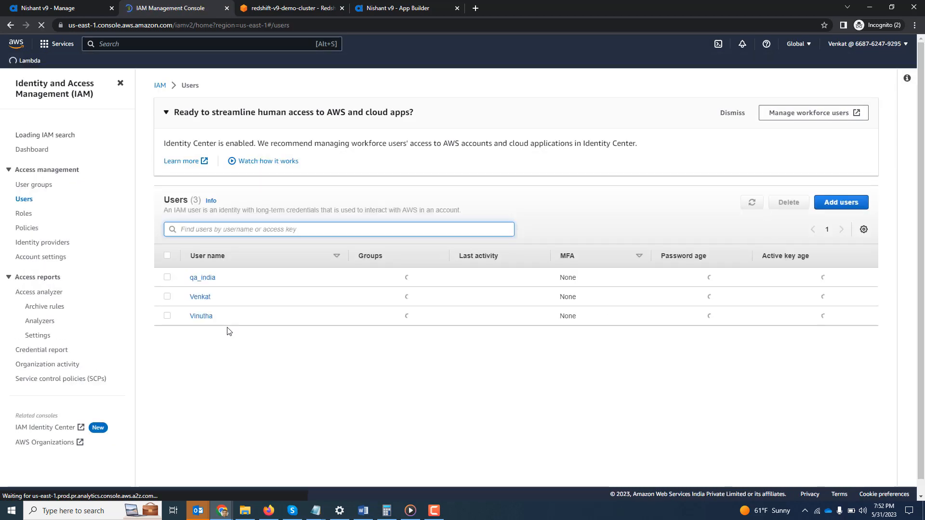
pyautogui.click(200, 298)
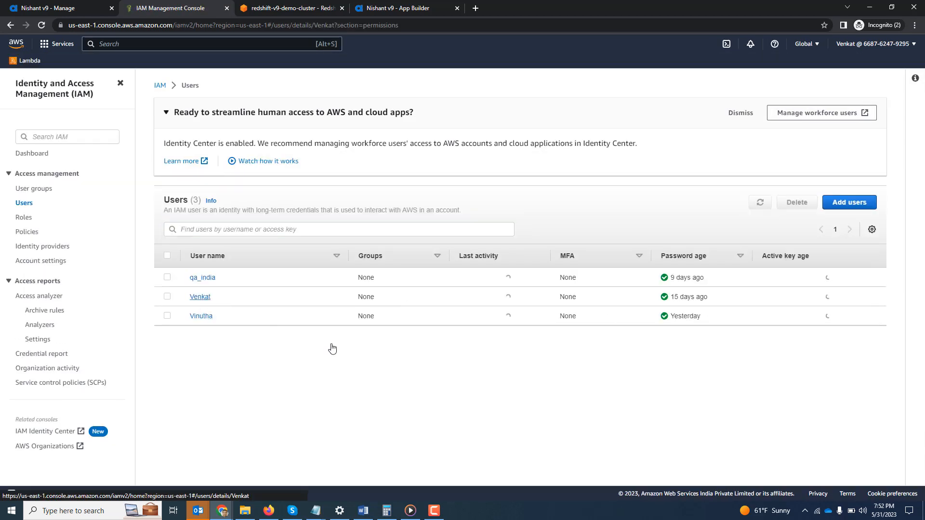
pyautogui.scroll(-1, 358, 370)
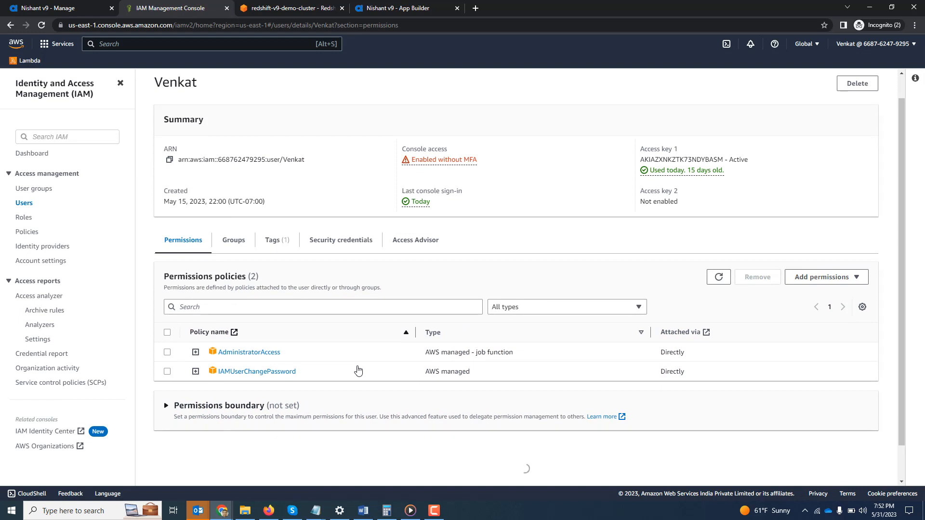
pyautogui.click(332, 243)
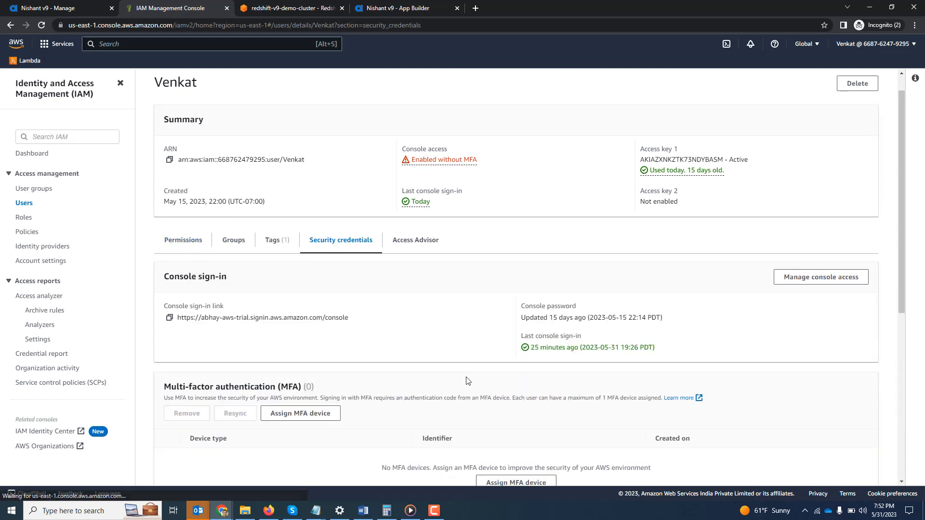
# Copy the IAM user's access key ID and paste it into the token's Access Key ID field in AgilePoint
pyautogui.scroll(-3, 466, 381)
pyautogui.scroll(-2, 467, 380)
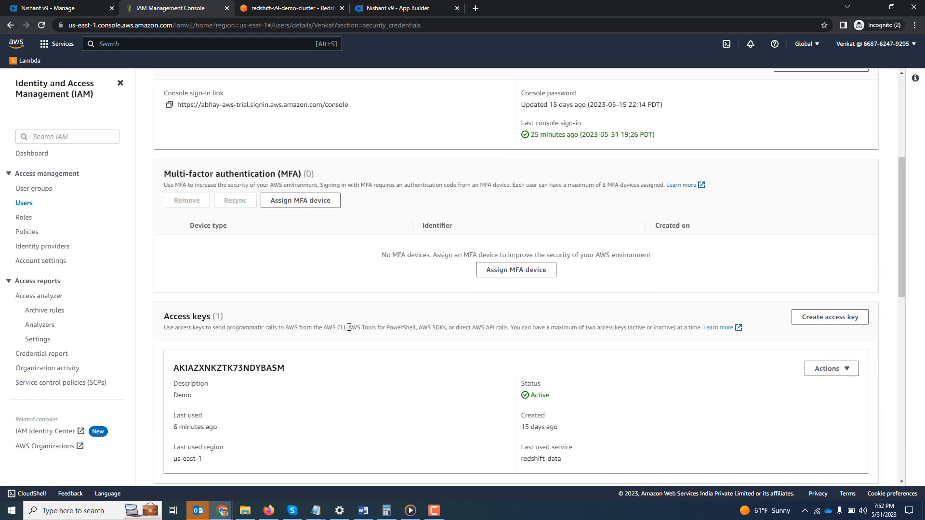
pyautogui.scroll(-1, 365, 342)
pyautogui.scroll(-2, 365, 343)
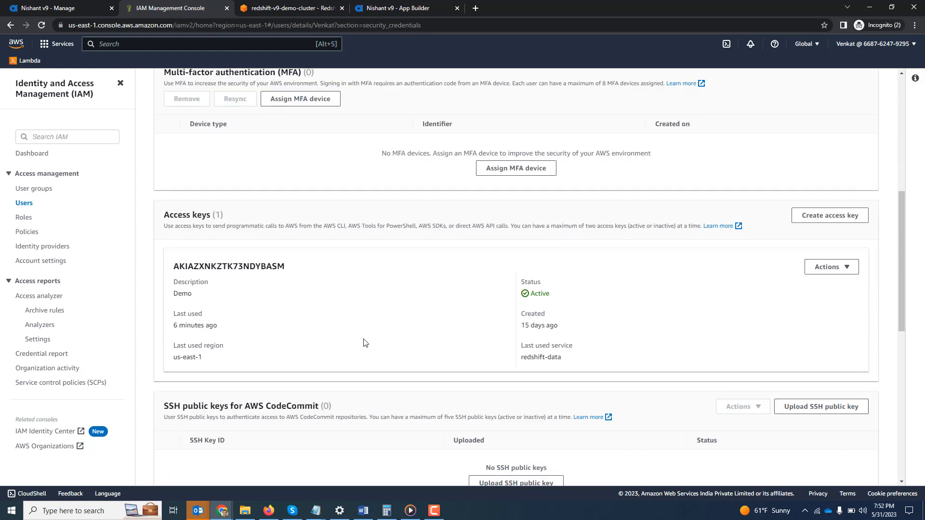
pyautogui.doubleClick(196, 268)
pyautogui.hotkey('ctrl', 'c')
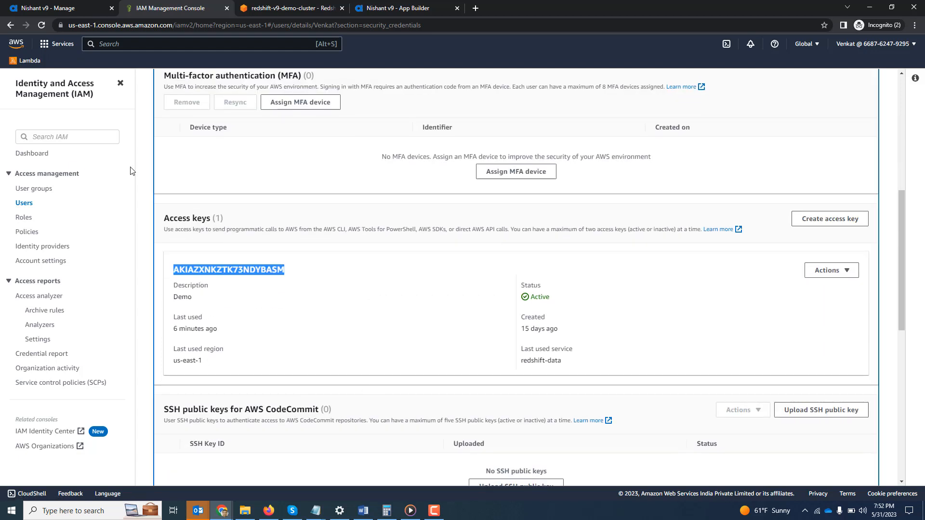
pyautogui.click(62, 5)
pyautogui.click(334, 262)
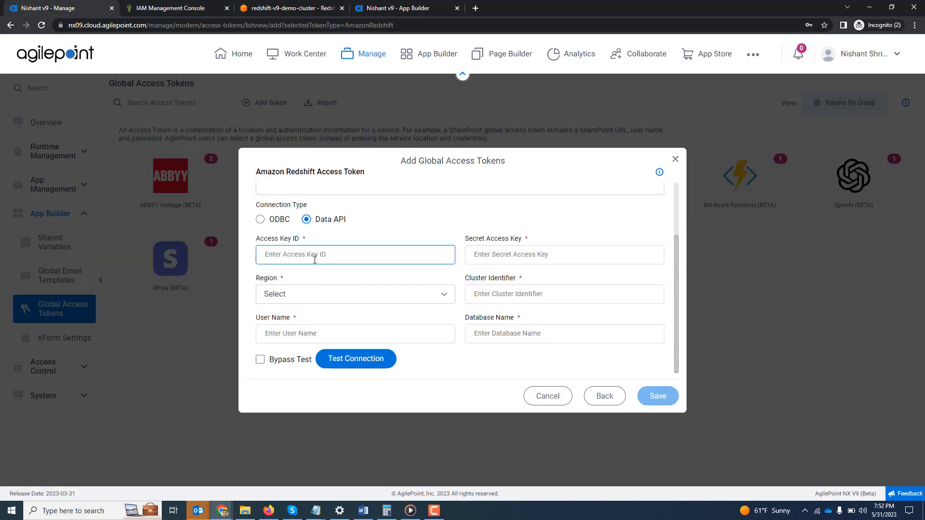
pyautogui.hotkey('ctrl', 'v')
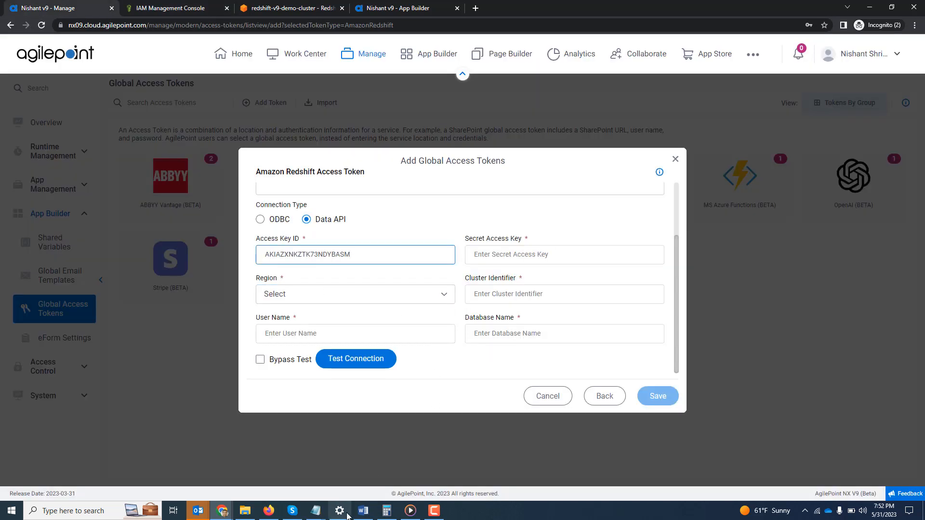
# Copy the secret access key from the Notepad note into the token's Secret Access Key field
pyautogui.click(316, 511)
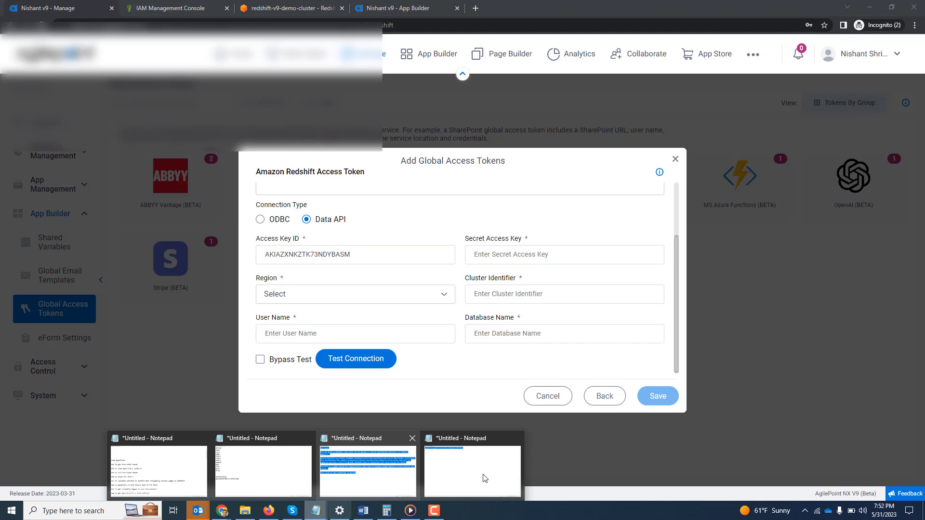
pyautogui.click(508, 477)
pyautogui.hotkey('alt', 'Tab')
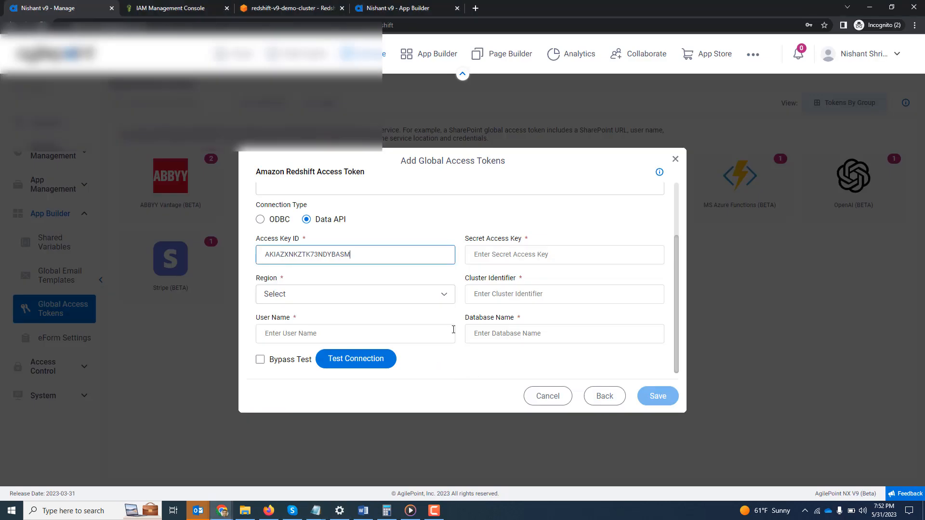
# Set the token's region to US East (N. Virginia)
pyautogui.click(359, 301)
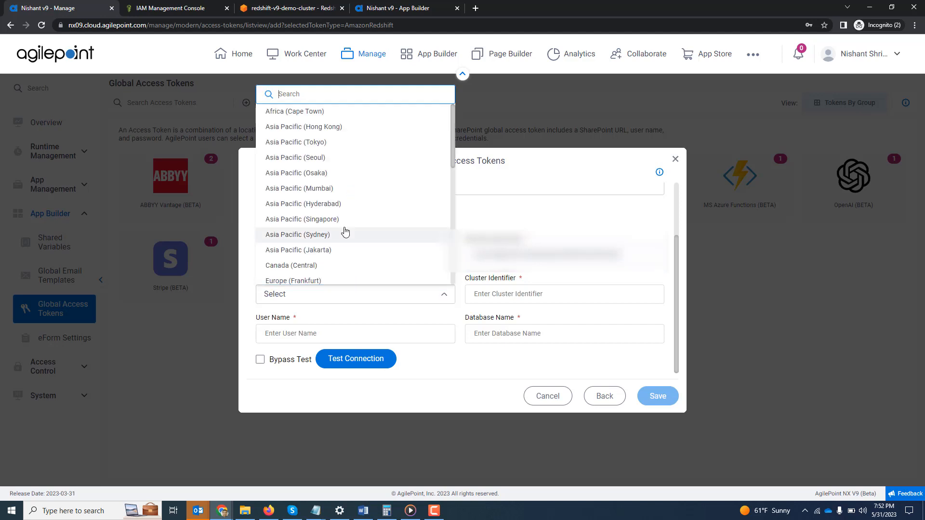
pyautogui.scroll(-5, 345, 233)
pyautogui.scroll(-1, 338, 233)
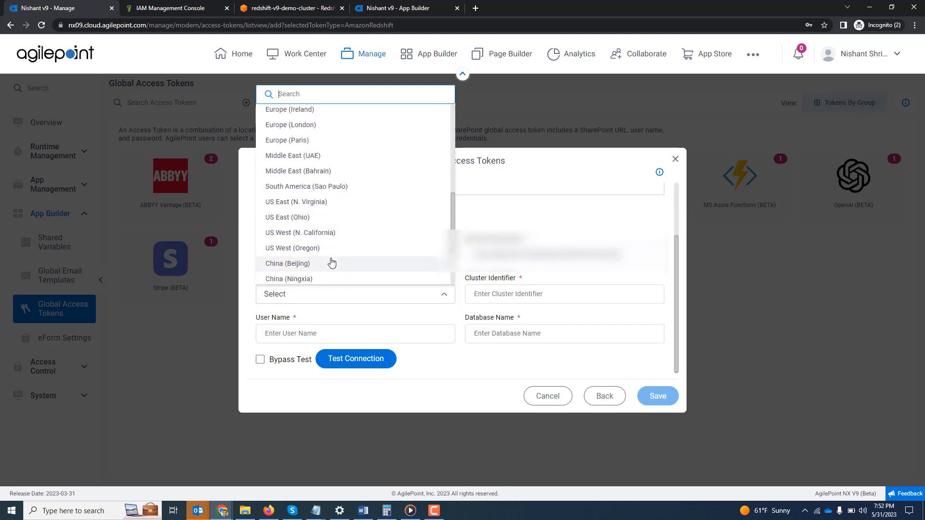
pyautogui.click(309, 202)
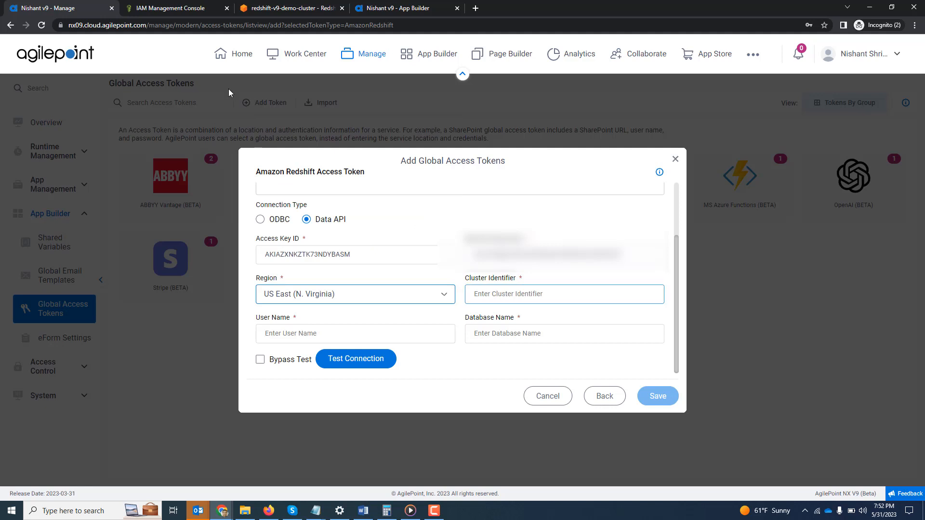
# Copy the cluster identifier redshift-v9-demo-cluster from the Redshift cluster details in AWS into the token's Cluster Identifier field
pyautogui.click(150, 9)
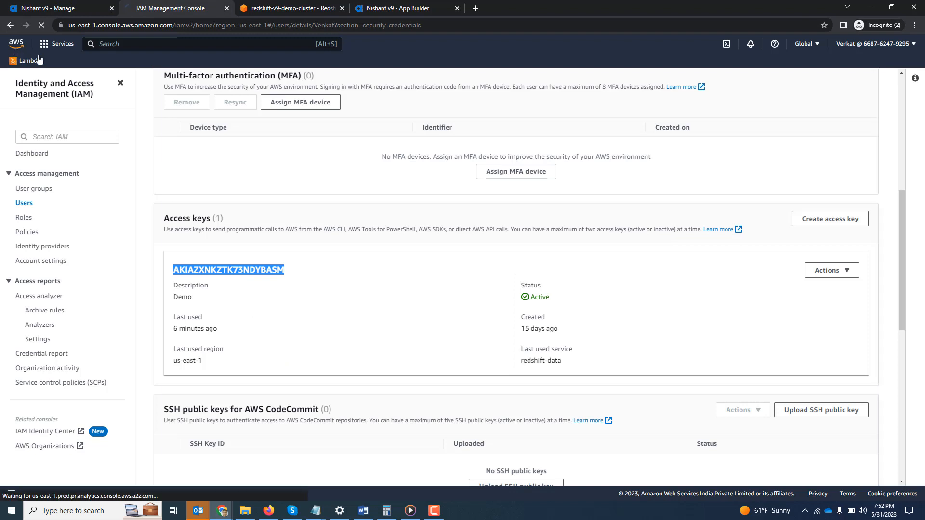
pyautogui.click(16, 44)
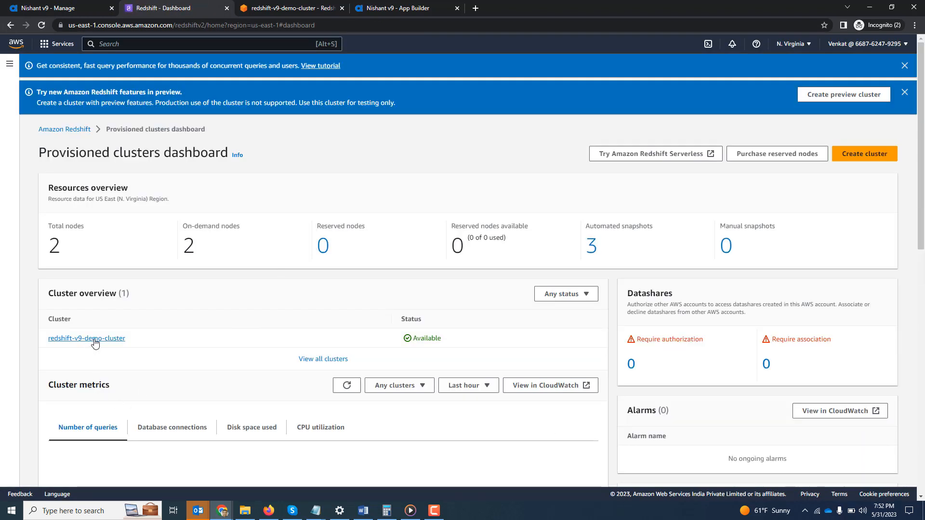
pyautogui.click(94, 339)
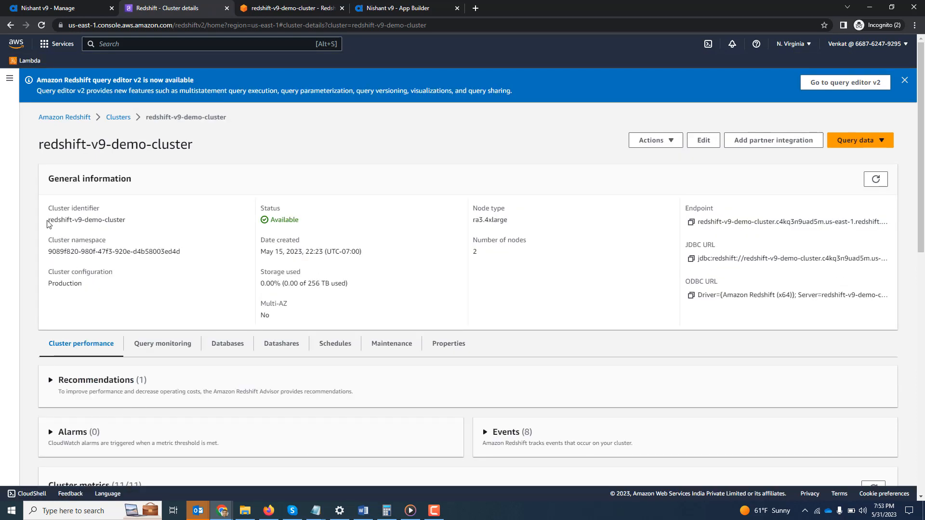
pyautogui.moveTo(49, 221); pyautogui.dragTo(124, 218)
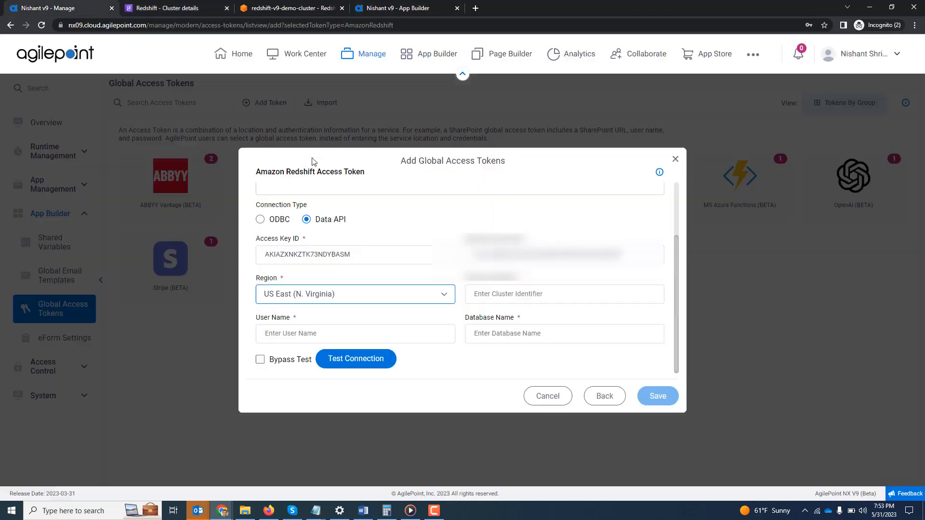
pyautogui.click(53, 8)
pyautogui.click(503, 296)
pyautogui.hotkey('ctrl', 'v')
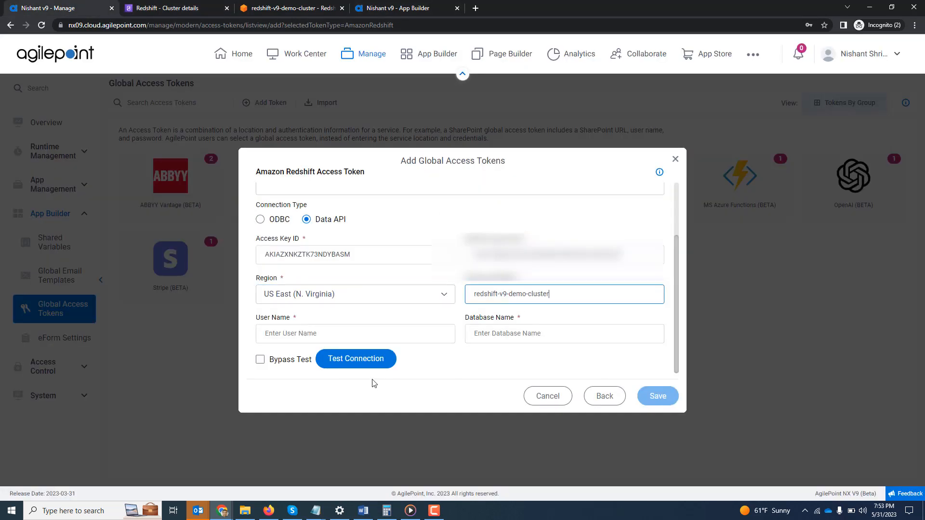
# Copy the admin user name awsuser from the cluster's database configurations into the token's User Name field and set the database name to dev
pyautogui.click(181, 10)
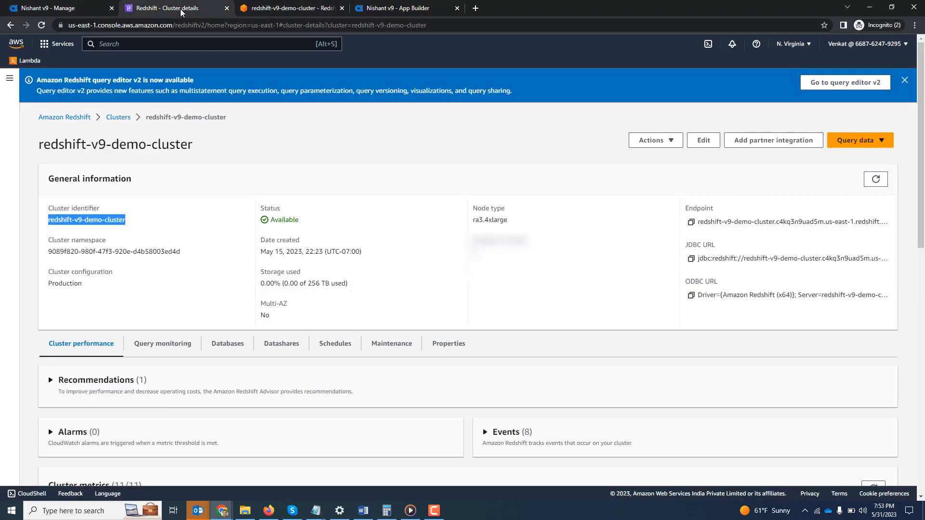
pyautogui.scroll(-2, 332, 303)
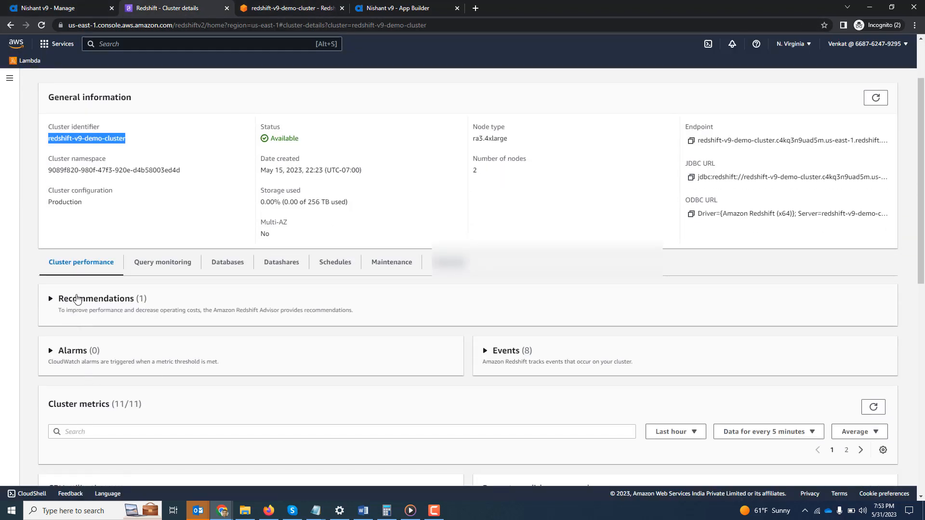
pyautogui.click(451, 262)
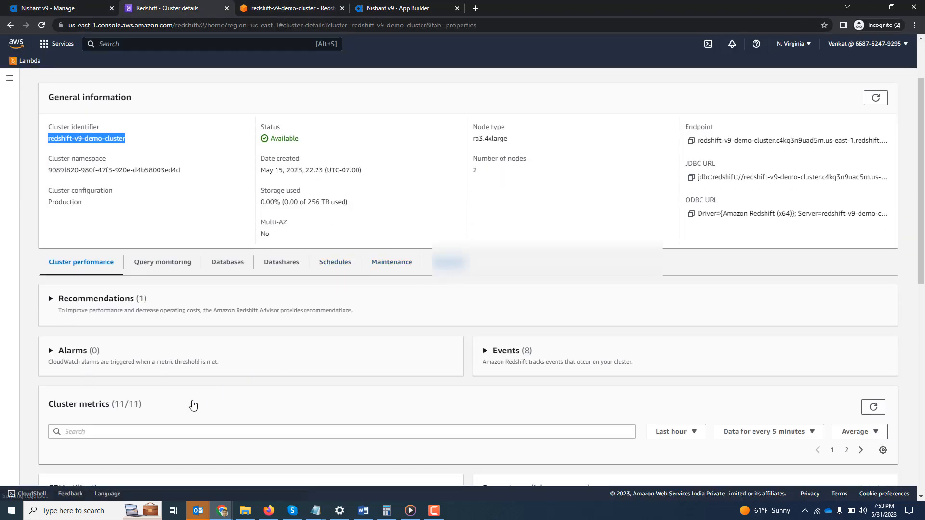
pyautogui.doubleClick(67, 407)
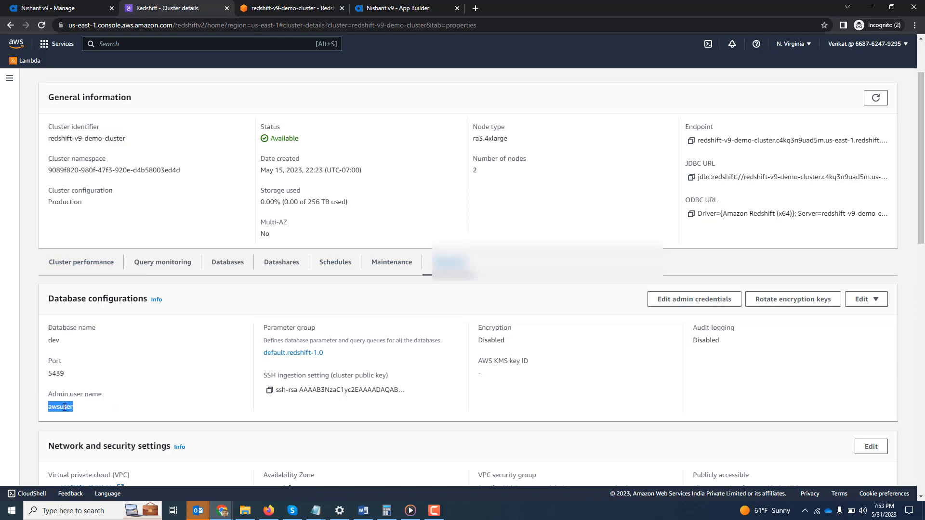
pyautogui.click(58, 7)
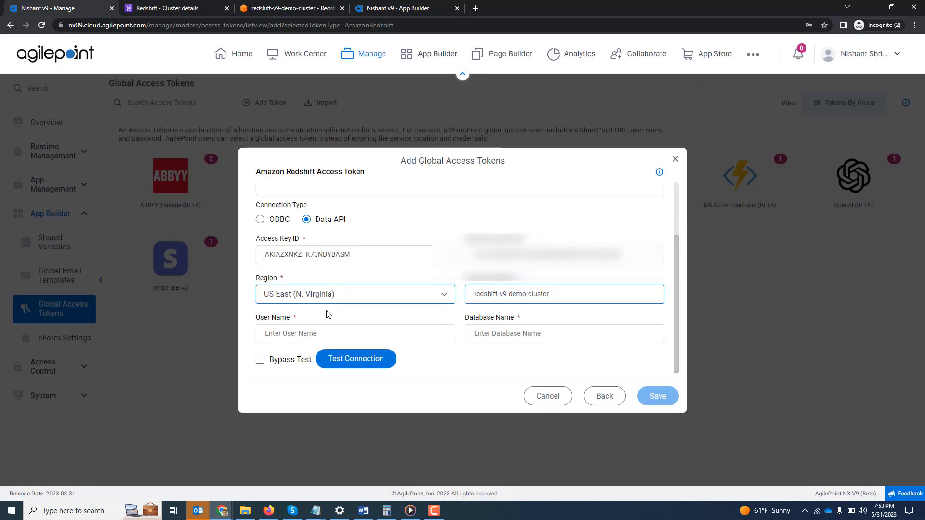
pyautogui.click(327, 327)
pyautogui.hotkey('ctrl', 'v')
pyautogui.press('Tab')
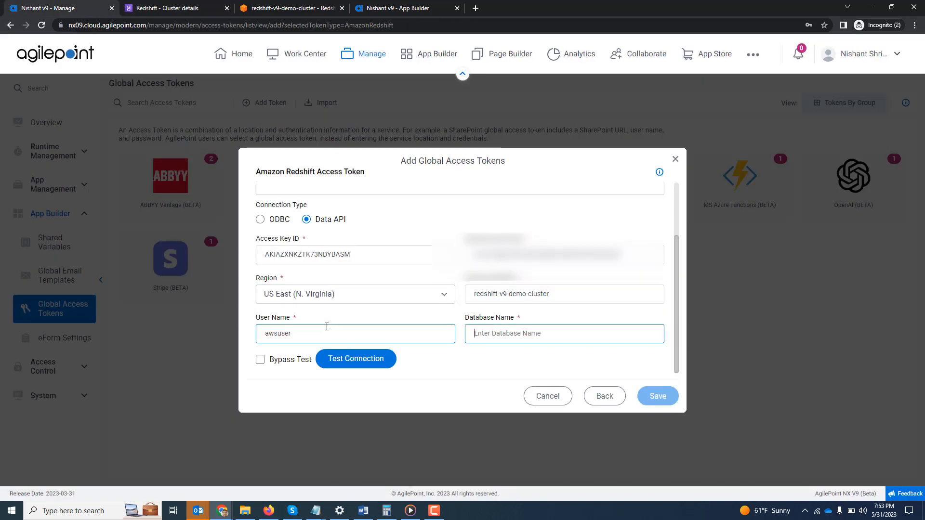
pyautogui.write('dev')
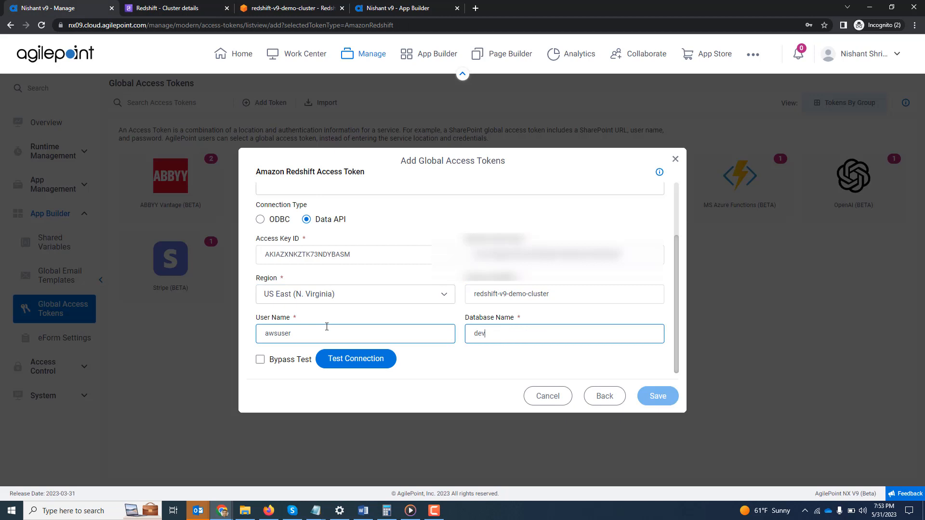
# Test the token's Data API connection and close the Add Global Access Tokens dialog
pyautogui.click(356, 360)
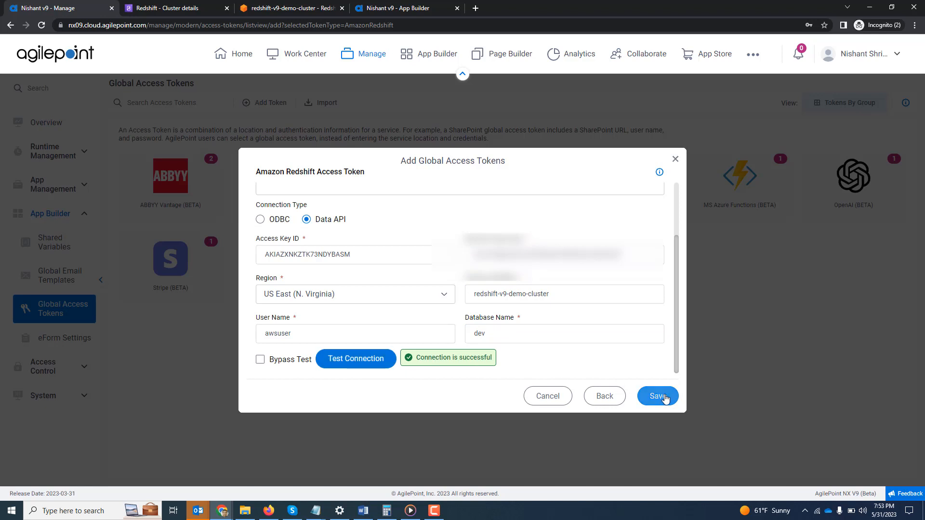
pyautogui.click(675, 160)
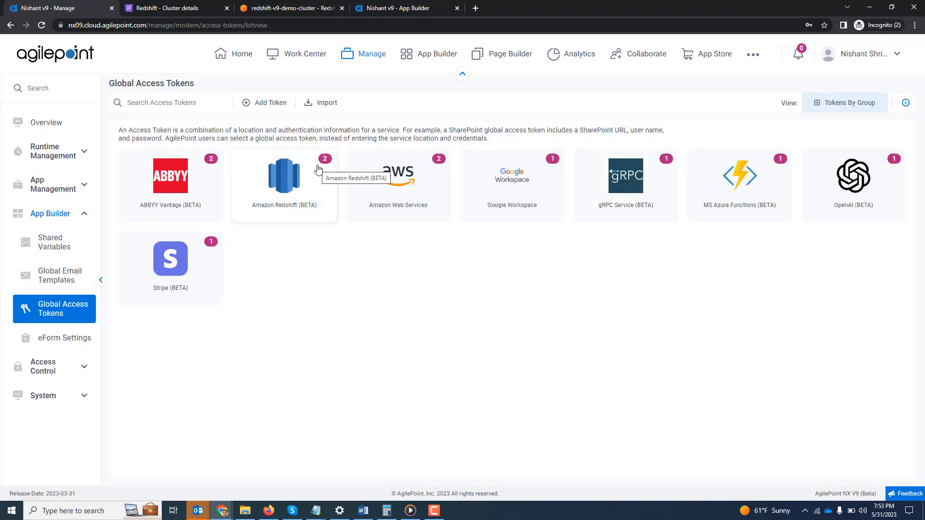
# View the Amazon Redshift Demo App process, and list the tables of the dev database's public schema in the Redshift query editor
pyautogui.click(402, 13)
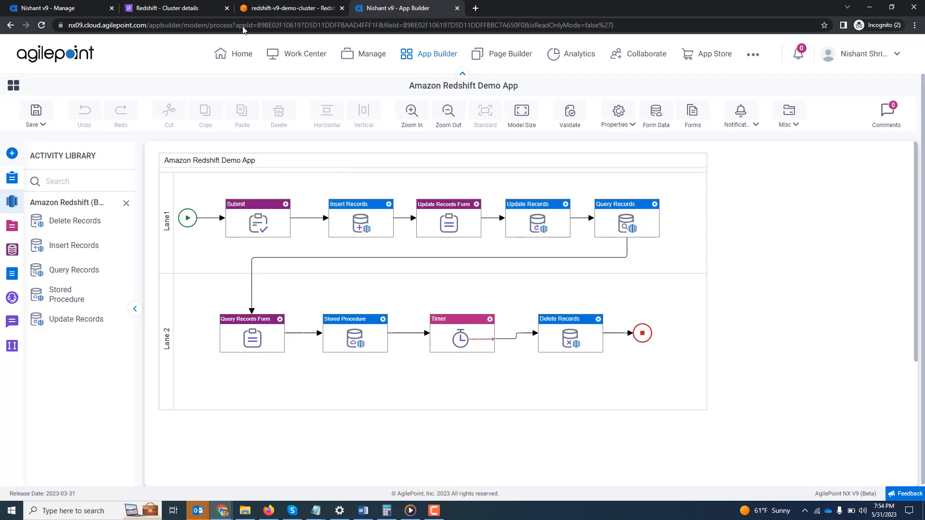
pyautogui.click(271, 9)
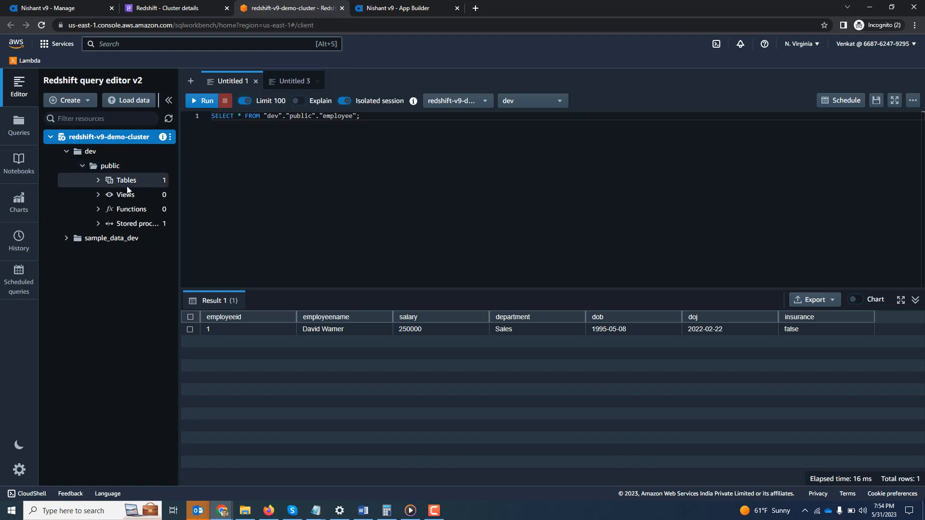
pyautogui.click(99, 182)
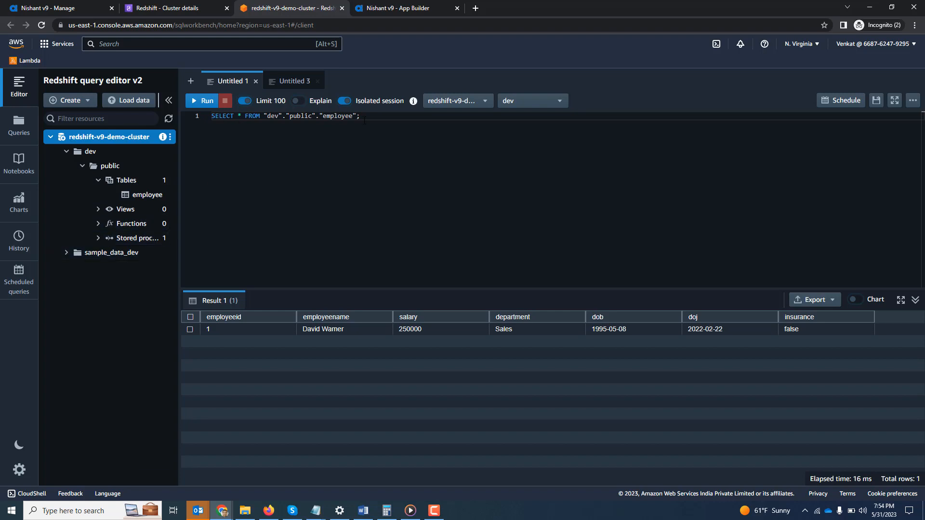
# Run the select query on the public employee table and view the script that creates the demoupdate procedure
pyautogui.click(202, 101)
pyautogui.click(282, 84)
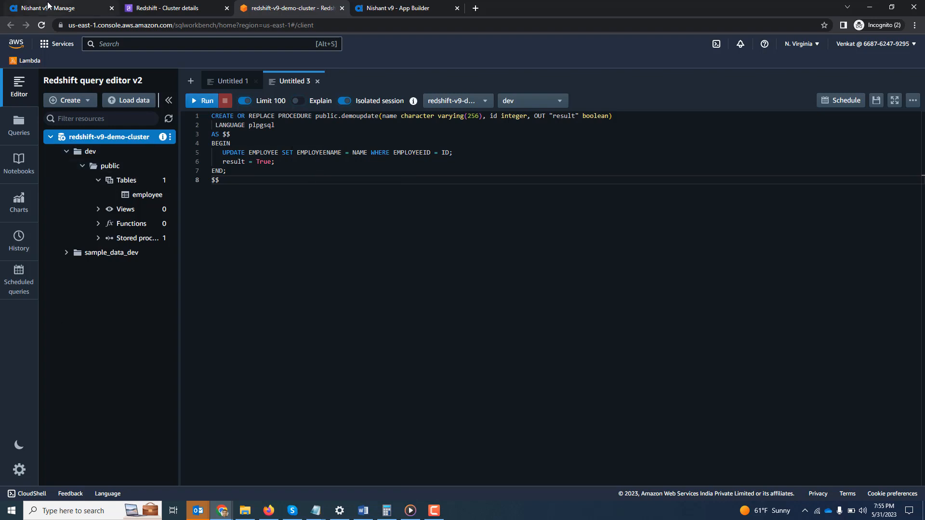
# Switch to AgilePoint App Builder and review the Insert Records activity's Redshift token, schema, table and request mapping, closing its configuration
pyautogui.click(374, 10)
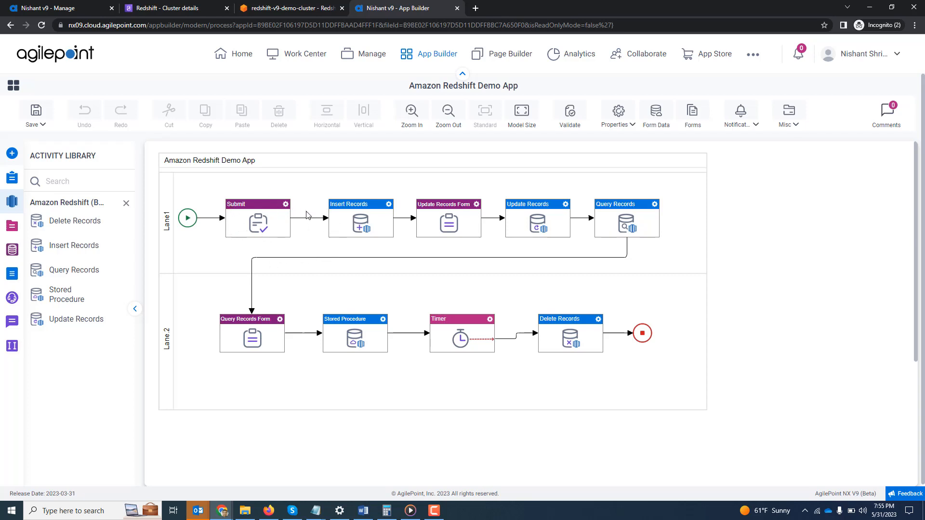
pyautogui.doubleClick(366, 225)
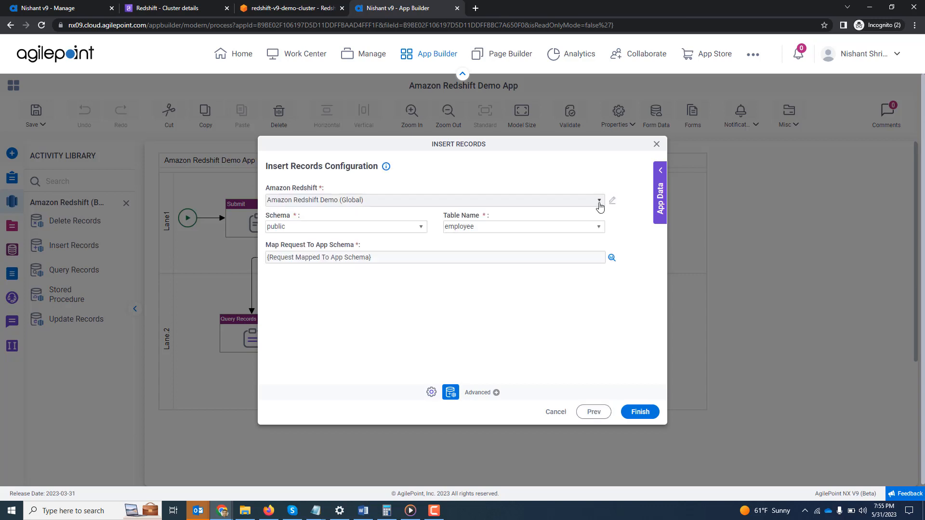
pyautogui.click(598, 201)
pyautogui.click(598, 203)
pyautogui.click(422, 230)
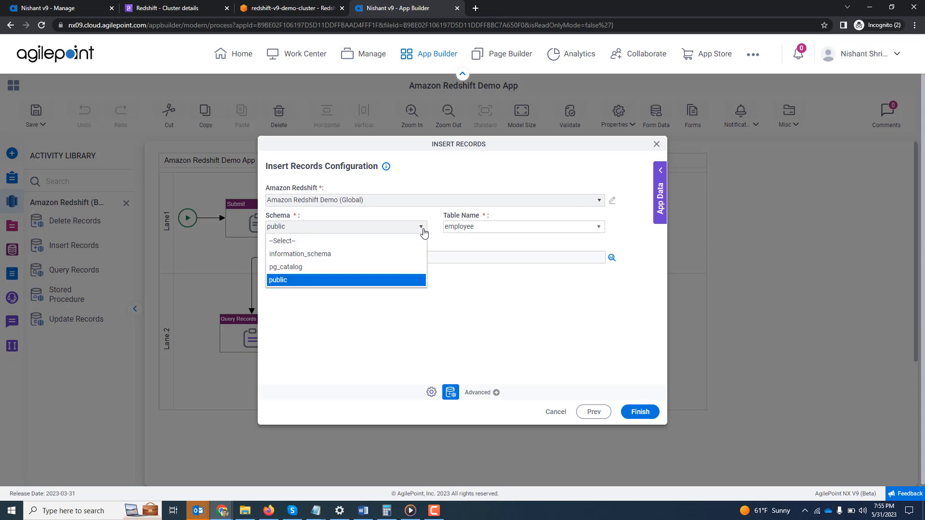
pyautogui.click(423, 232)
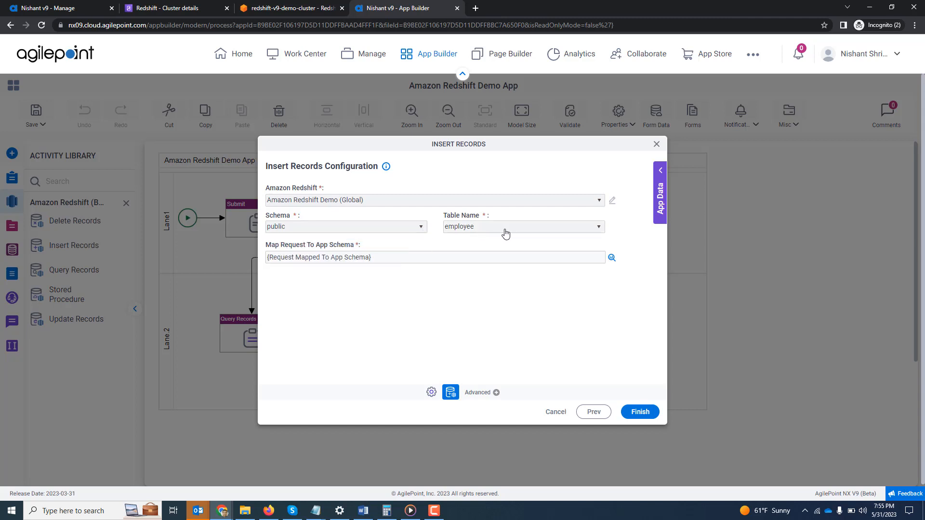
pyautogui.click(519, 229)
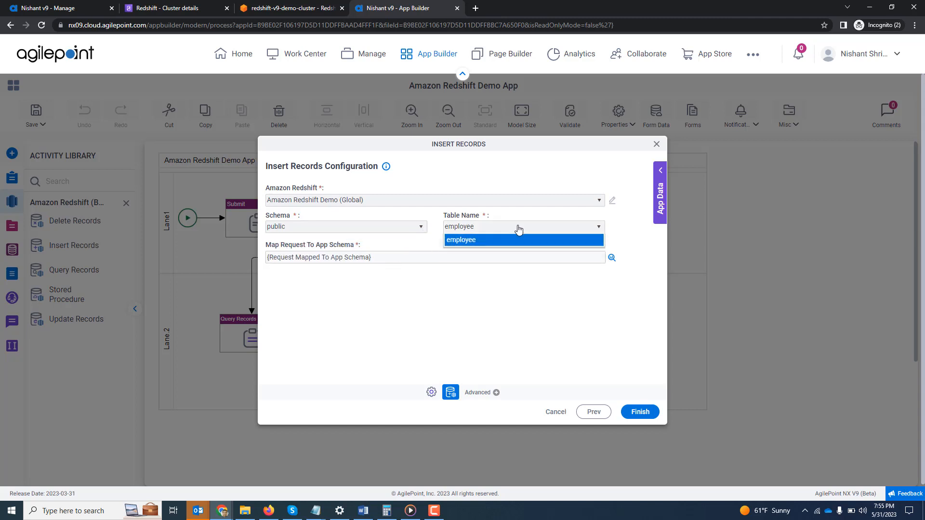
pyautogui.click(519, 229)
pyautogui.click(612, 258)
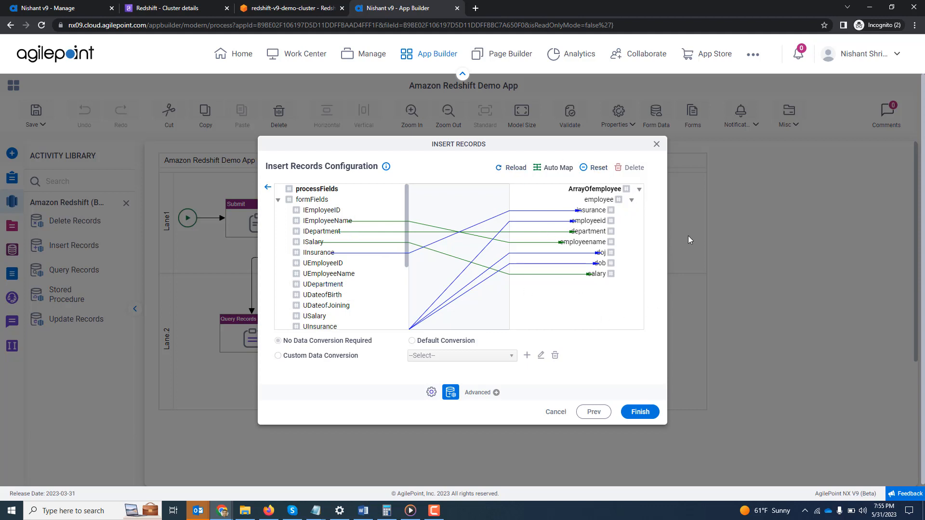
pyautogui.click(657, 144)
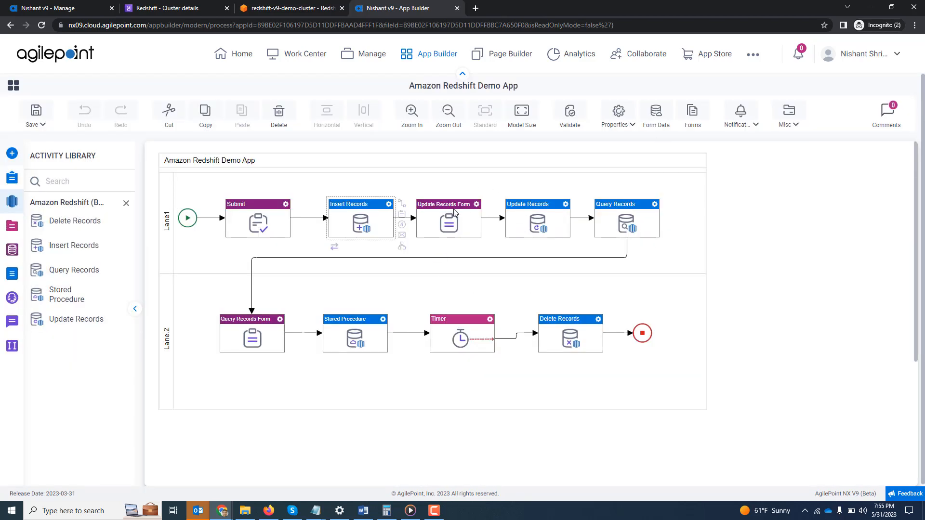
# Review the Update Records activity's request mapping and SQL condition, and finish its configuration
pyautogui.doubleClick(540, 228)
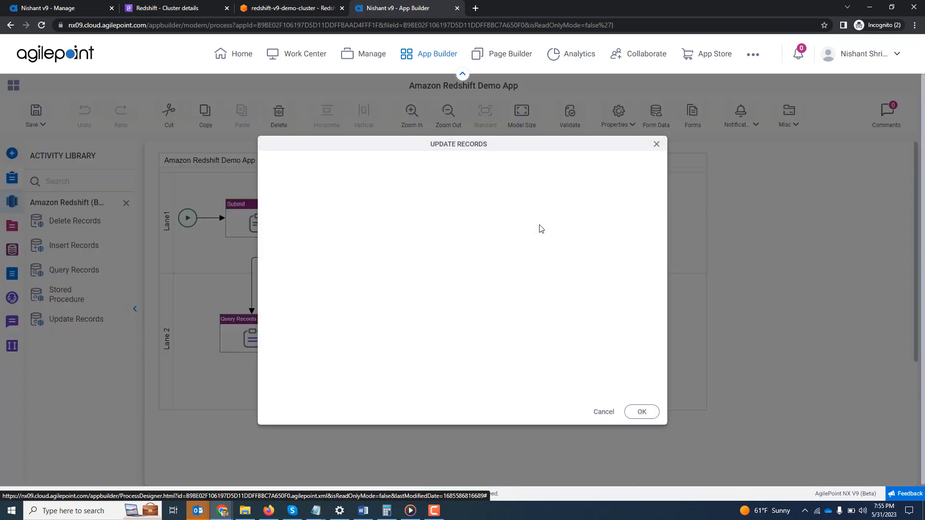
pyautogui.click(598, 415)
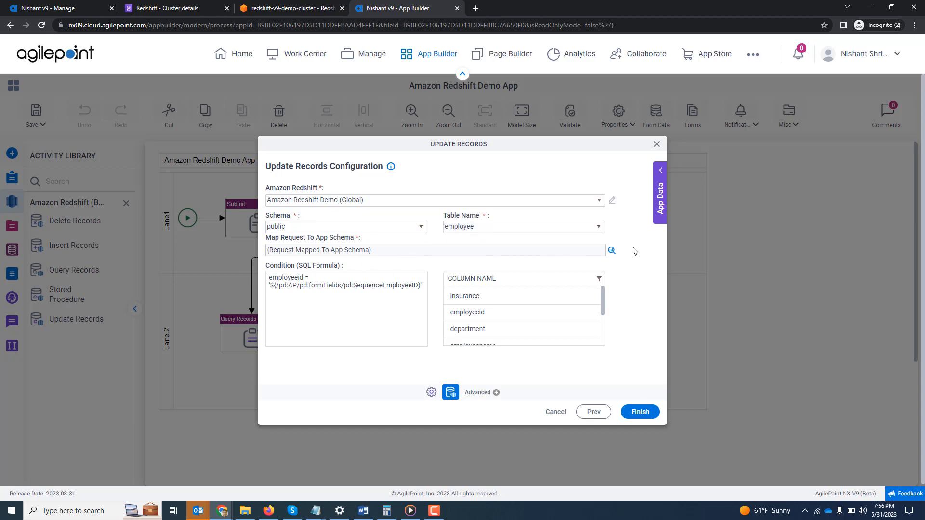
pyautogui.click(611, 253)
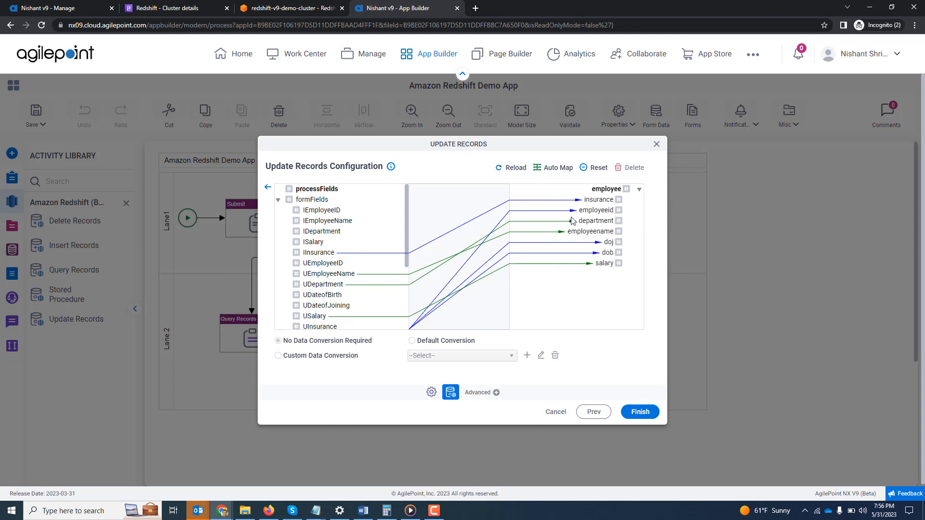
pyautogui.click(268, 188)
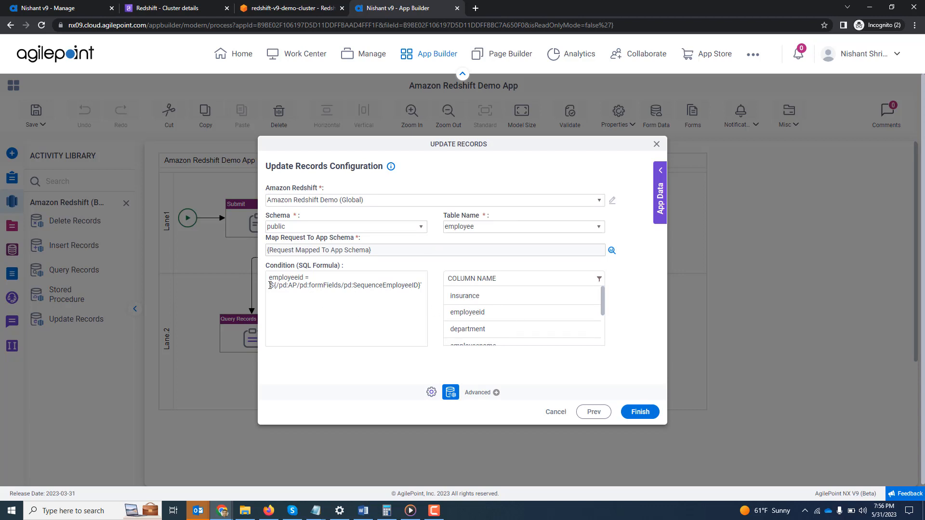
pyautogui.click(285, 278)
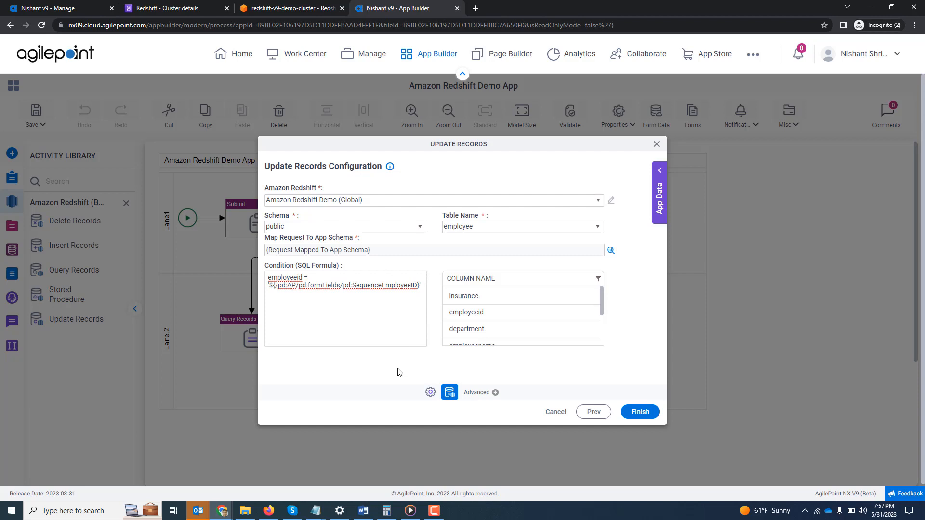
pyautogui.click(640, 412)
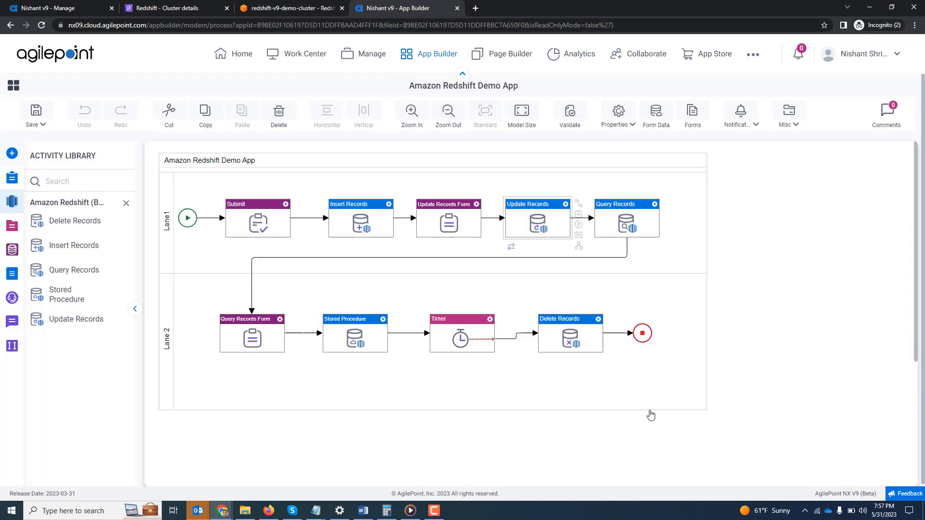
# Review the Query Records activity's configuration and the mapping of its response to the app schema, then close it
pyautogui.doubleClick(629, 220)
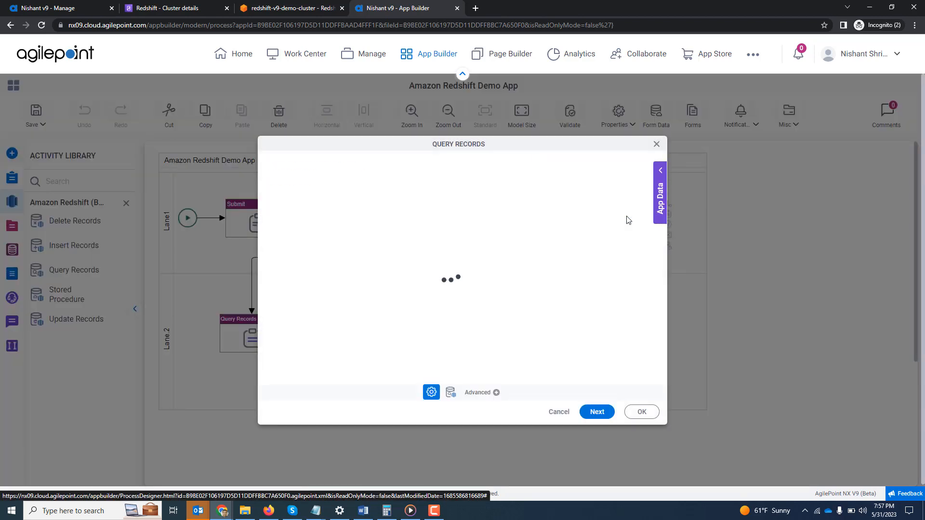
pyautogui.click(596, 413)
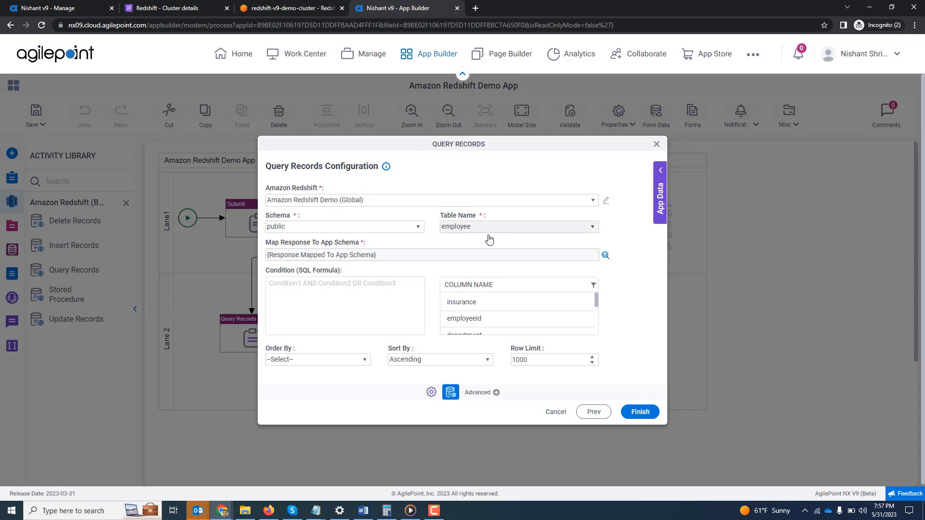
pyautogui.click(606, 256)
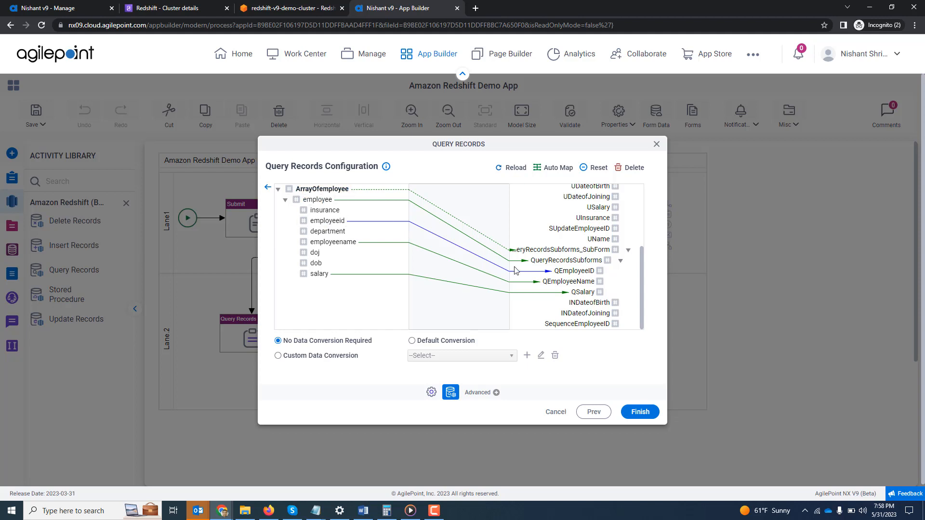
pyautogui.click(268, 187)
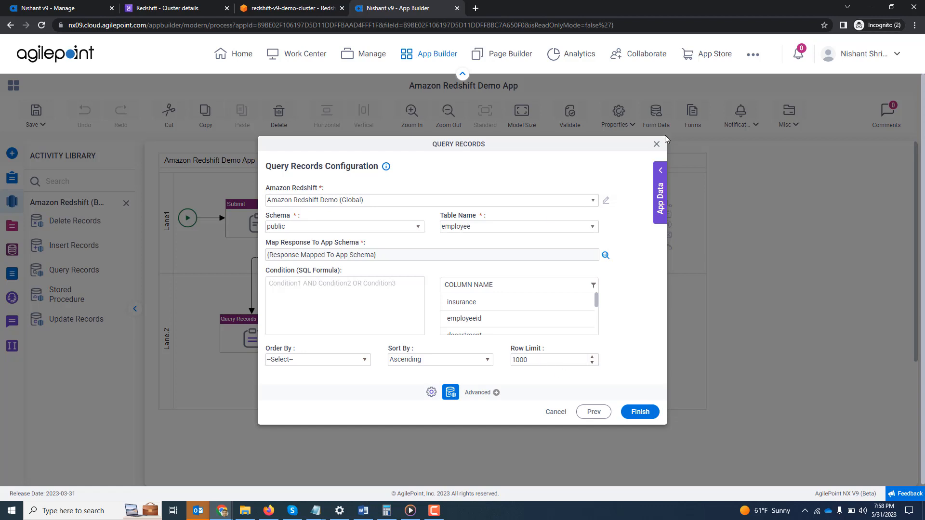
pyautogui.click(657, 144)
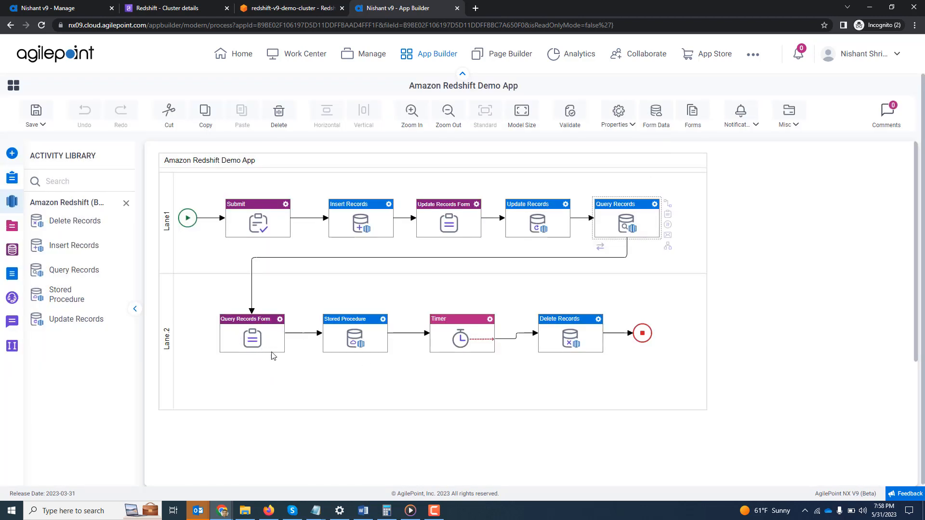
# Review the request and response parameter mappings of the Stored Procedure activity and close its configuration
pyautogui.doubleClick(345, 338)
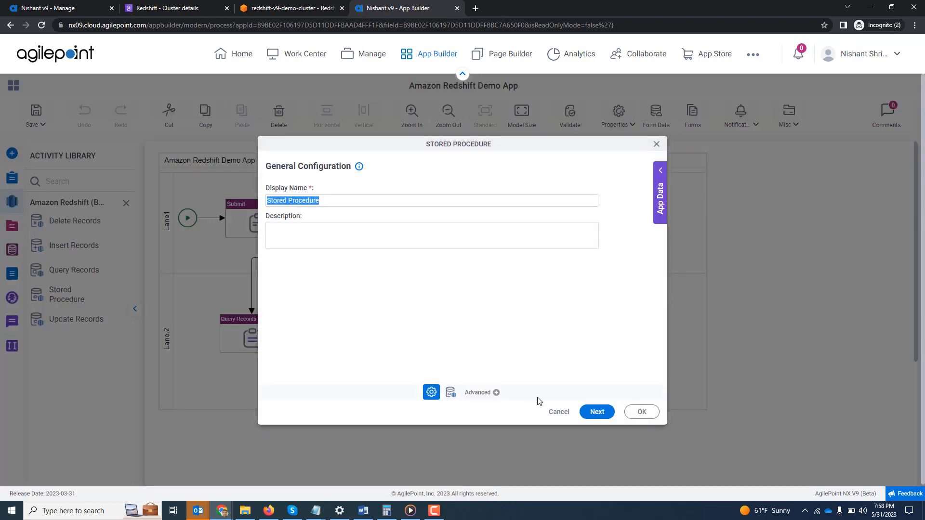
pyautogui.click(595, 412)
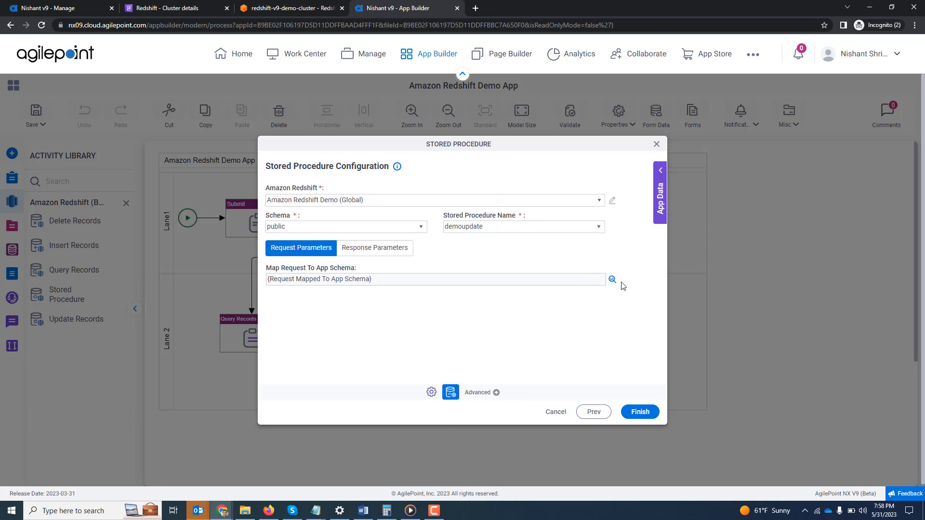
pyautogui.click(612, 280)
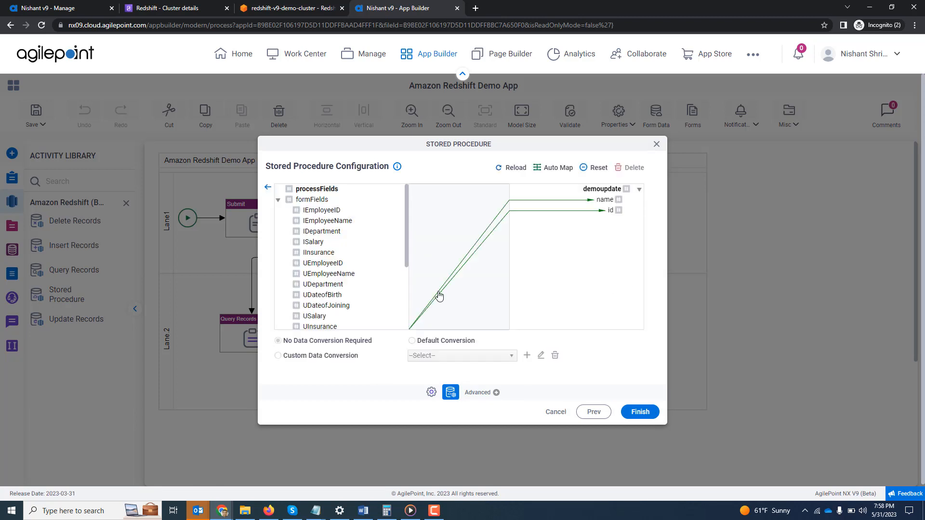
pyautogui.scroll(-4, 449, 281)
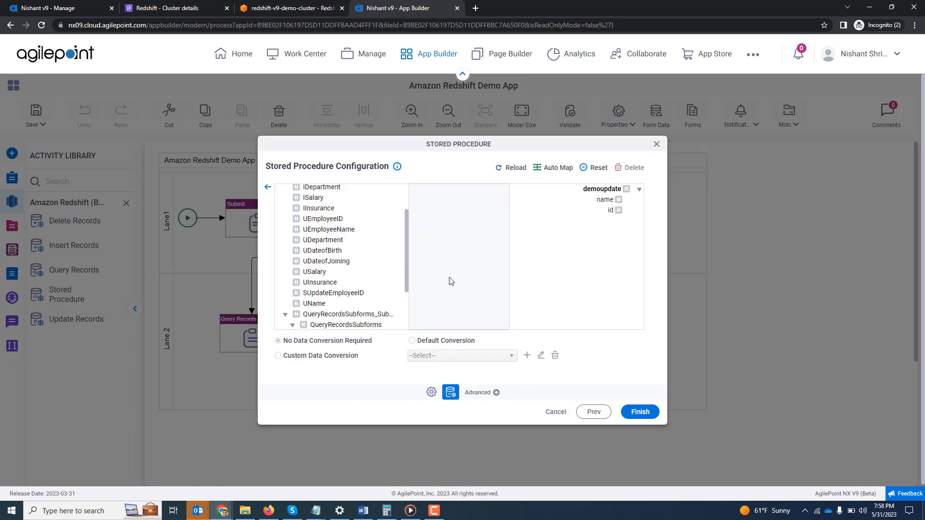
pyautogui.click(268, 187)
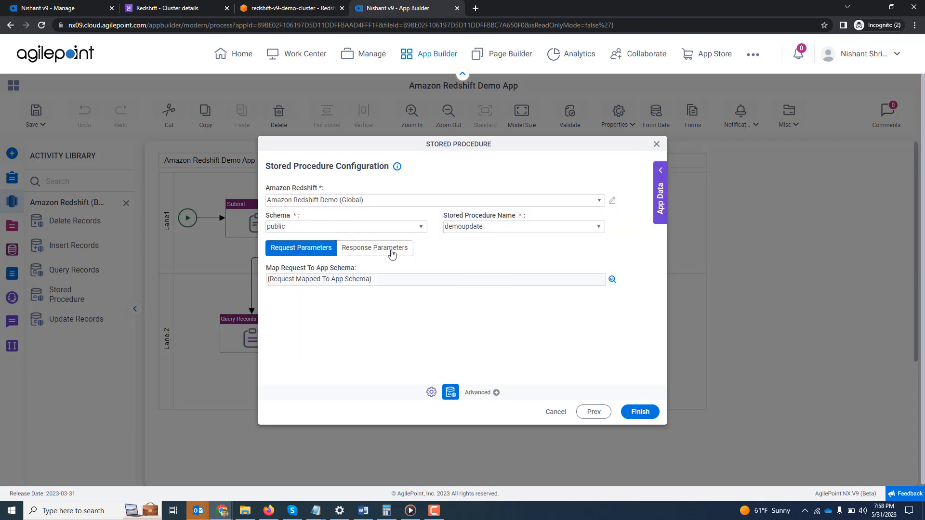
pyautogui.click(361, 247)
pyautogui.click(612, 280)
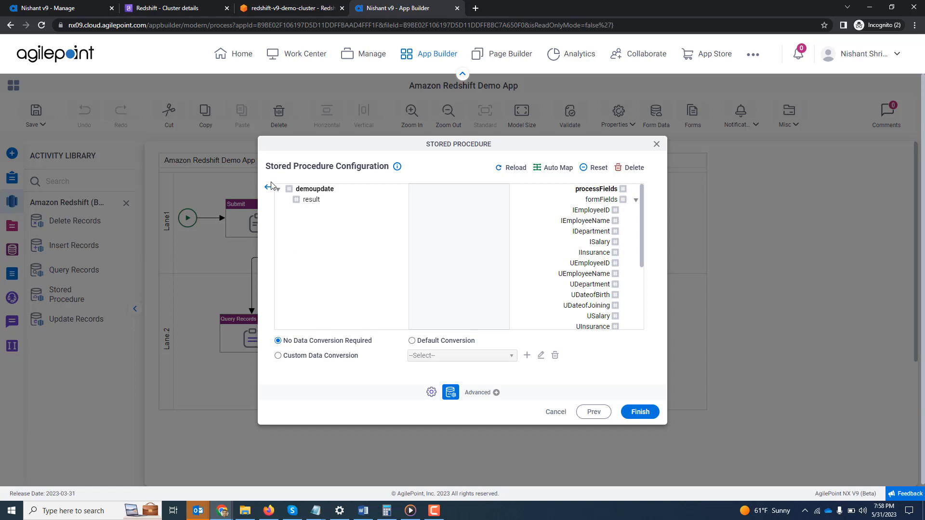
pyautogui.click(657, 144)
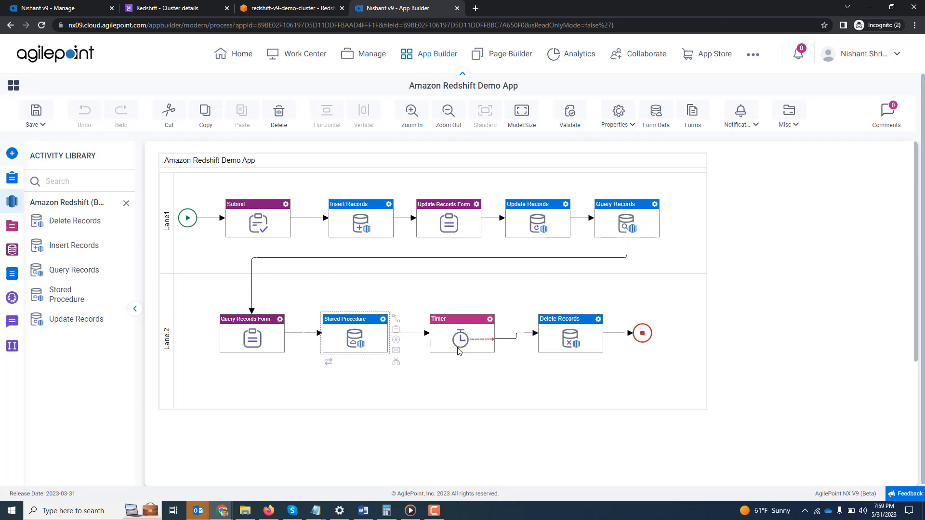
# Review the Delete Records activity's table and SQL condition, and close its configuration
pyautogui.doubleClick(577, 336)
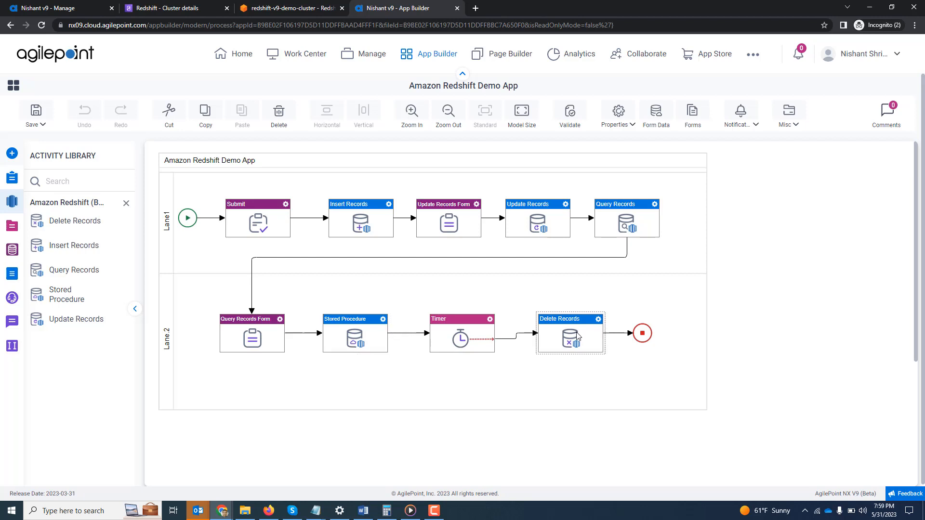
pyautogui.click(588, 413)
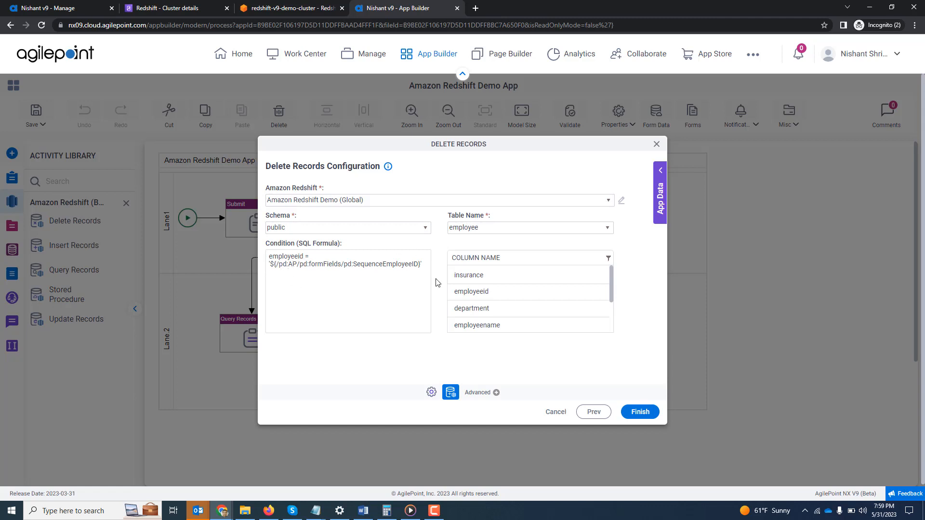
pyautogui.click(656, 144)
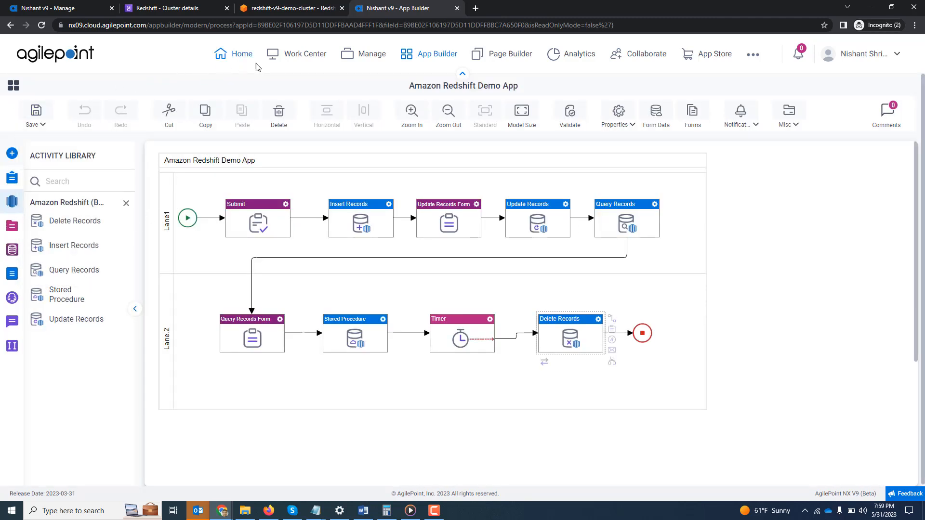
# Leave the process designer for Work Center and start the Amazon Redshift Demo App from the frequently used apps
pyautogui.click(319, 56)
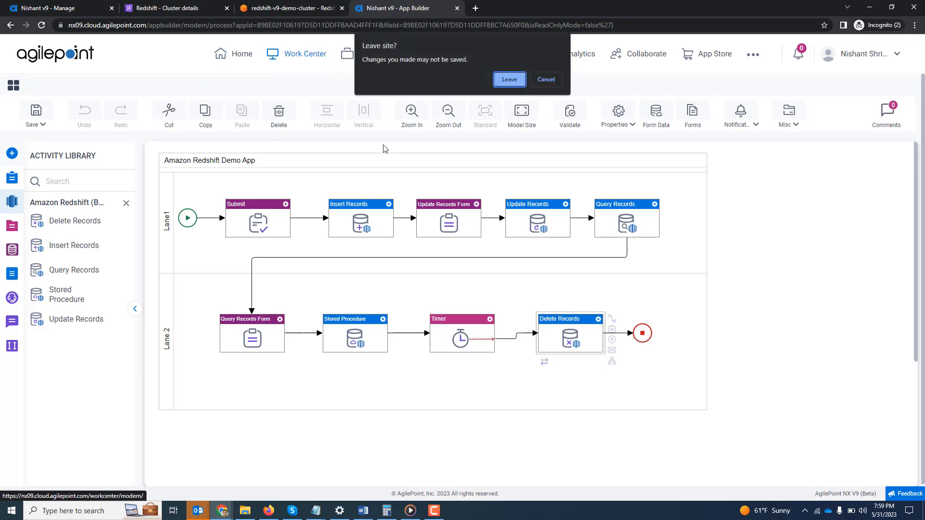
pyautogui.click(519, 81)
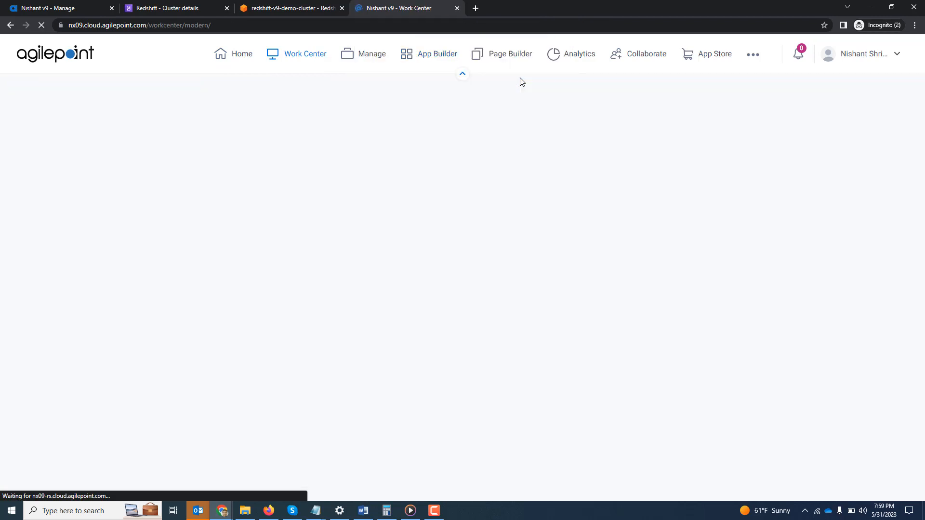
pyautogui.scroll(-1, 528, 204)
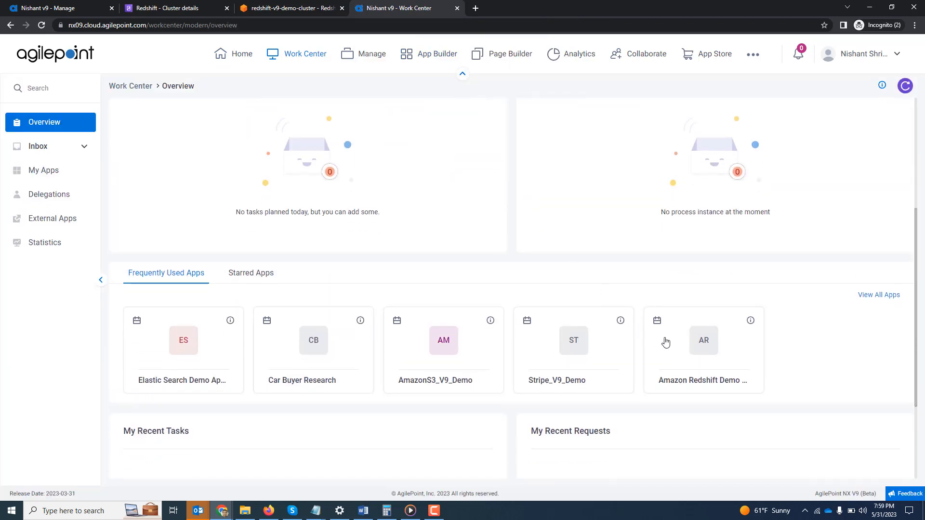
pyautogui.click(696, 346)
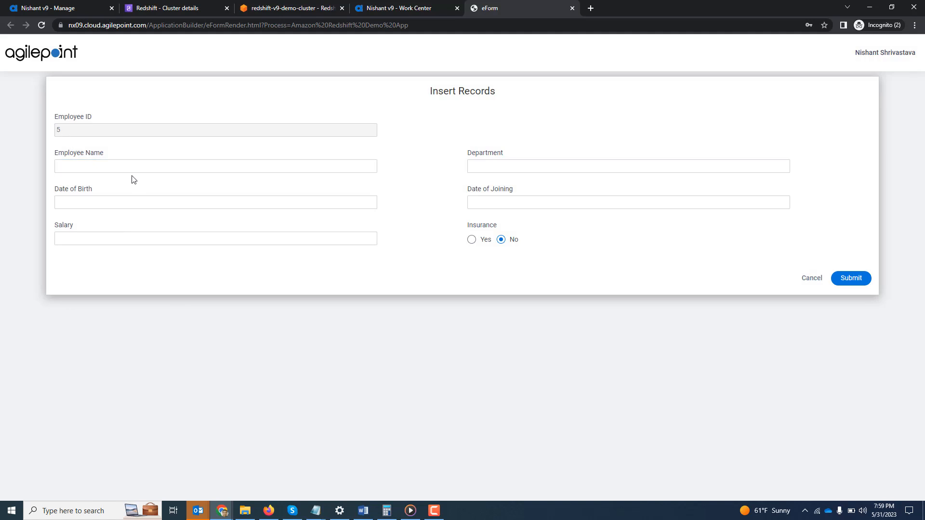
# Enter the employee's full name, the department Sales and the date of birth in the Insert Records form
pyautogui.click(121, 167)
pyautogui.write('Steve Smith')
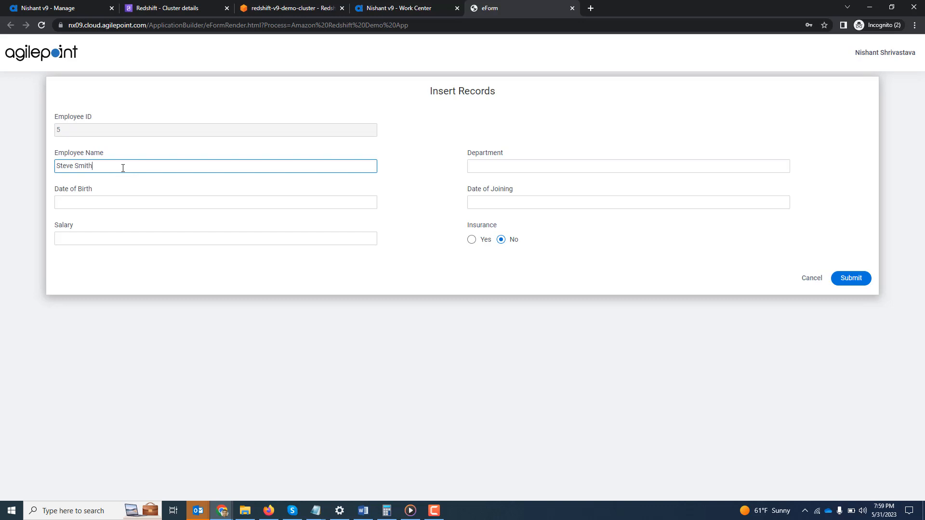
pyautogui.press('Tab')
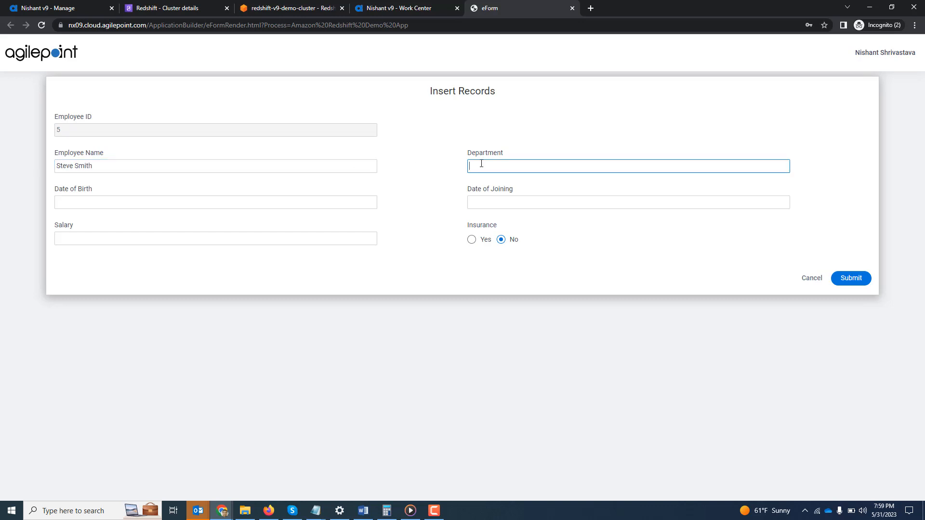
pyautogui.write('Sales')
pyautogui.click(304, 197)
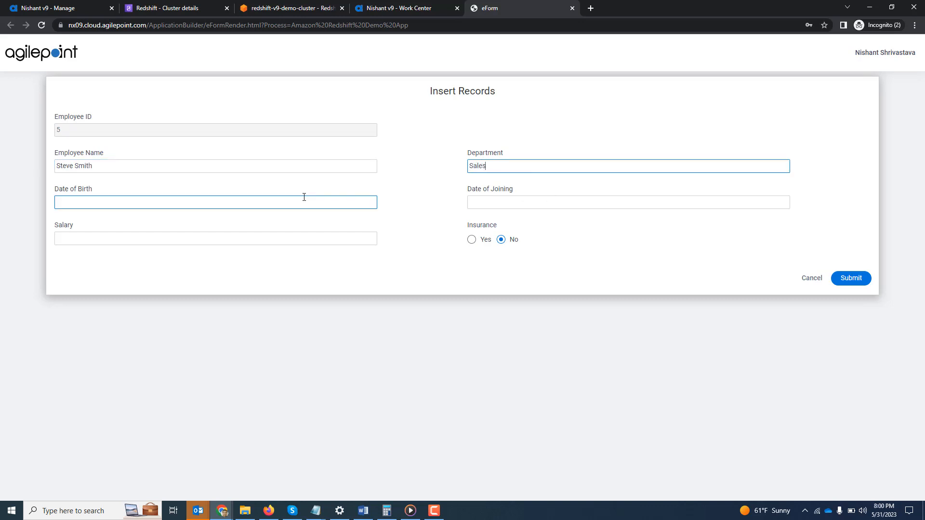
pyautogui.click(165, 223)
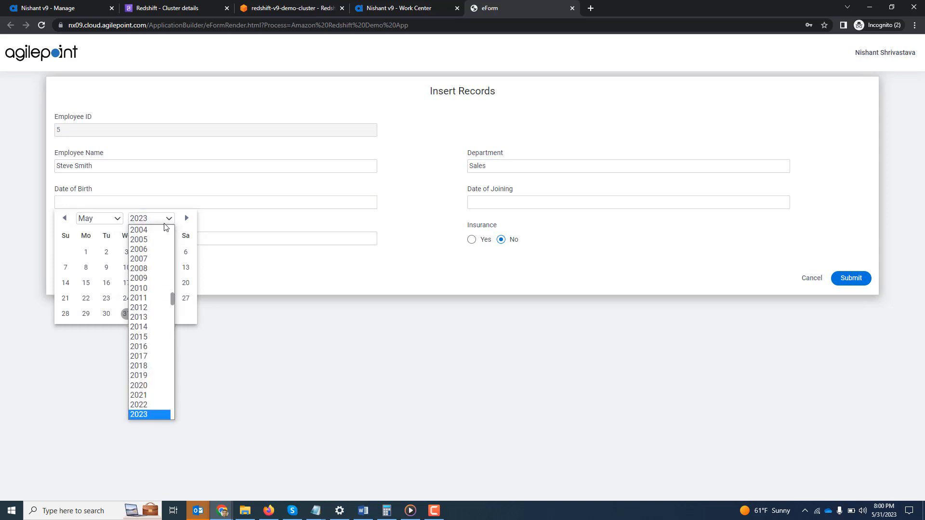
pyautogui.scroll(3, 162, 278)
pyautogui.click(158, 273)
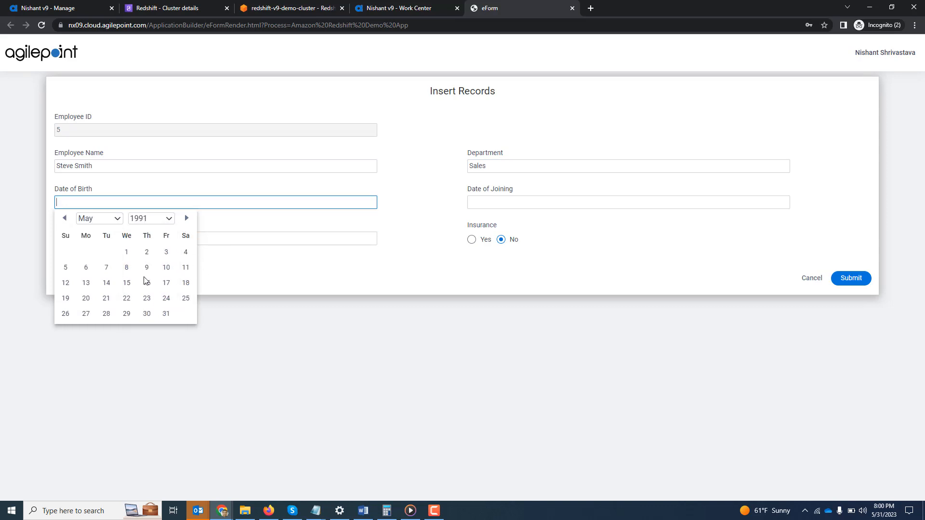
pyautogui.click(126, 252)
# Set the date of joining to 2023-05-31, the salary to 200000 and insurance to Yes, and submit the form
pyautogui.click(502, 204)
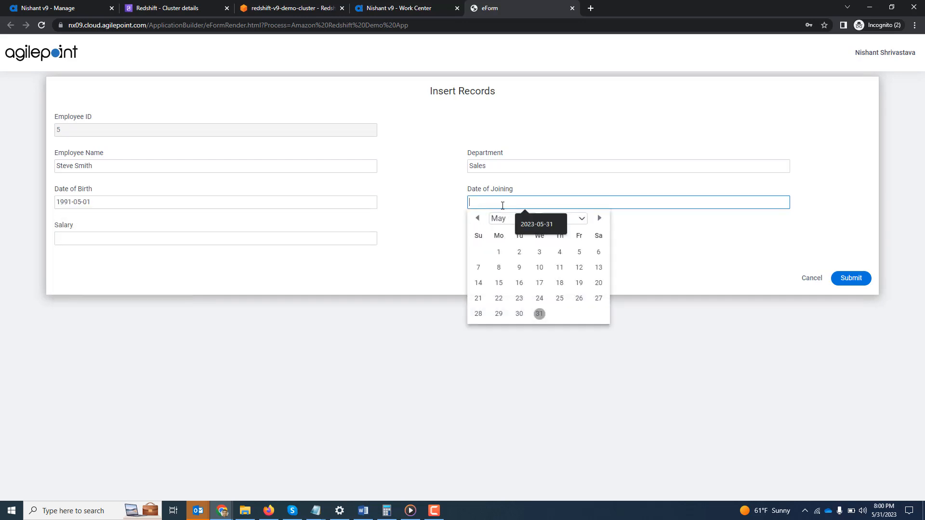
pyautogui.click(539, 314)
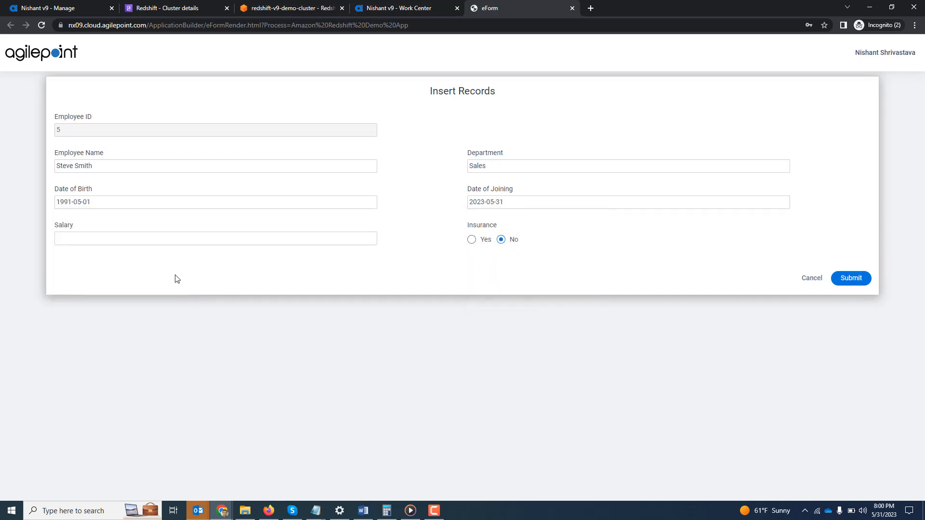
pyautogui.click(150, 241)
pyautogui.write('20')
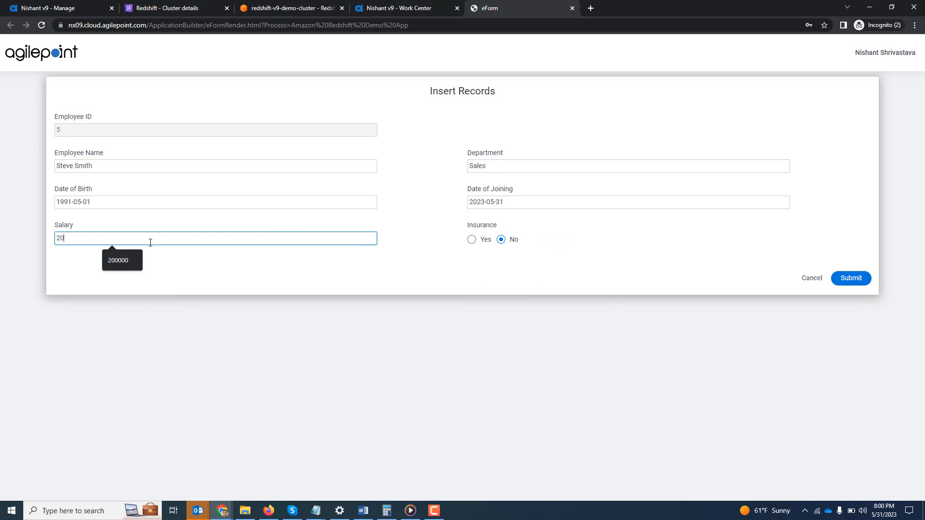
pyautogui.click(118, 260)
pyautogui.click(471, 243)
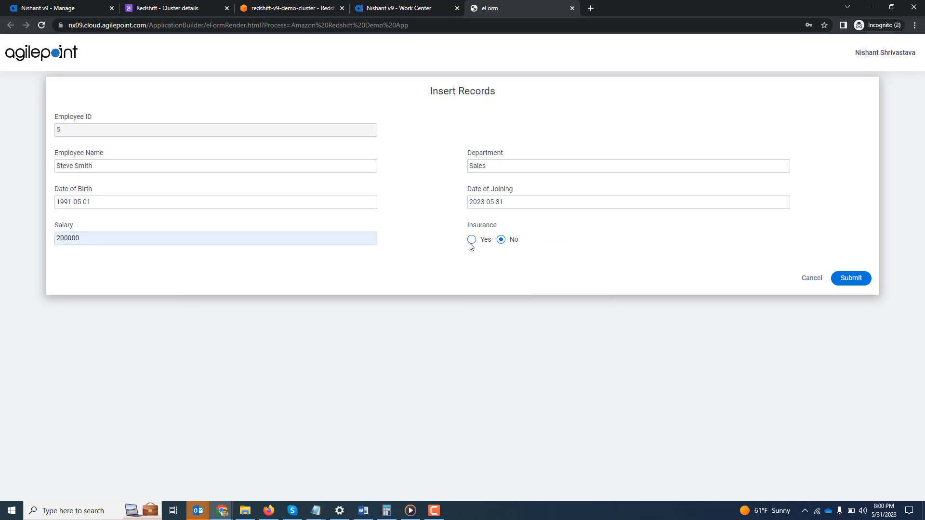
pyautogui.click(852, 279)
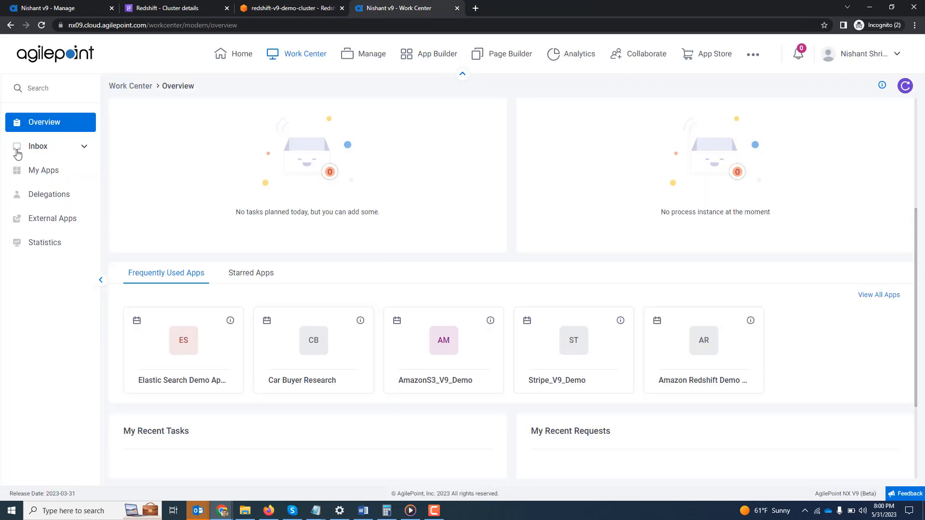
# Find the Update Record Form task in the inbox and open its process view in a separate Process Monitor window
pyautogui.click(48, 149)
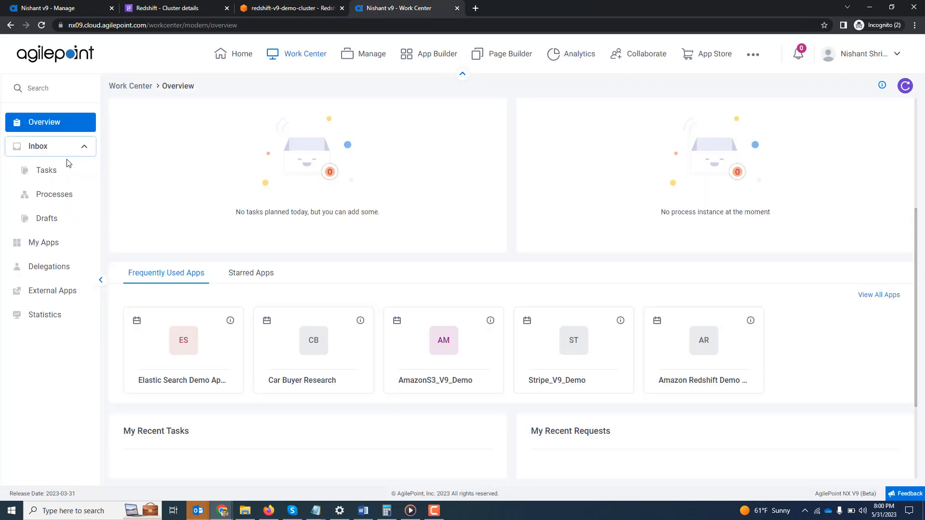
pyautogui.click(46, 175)
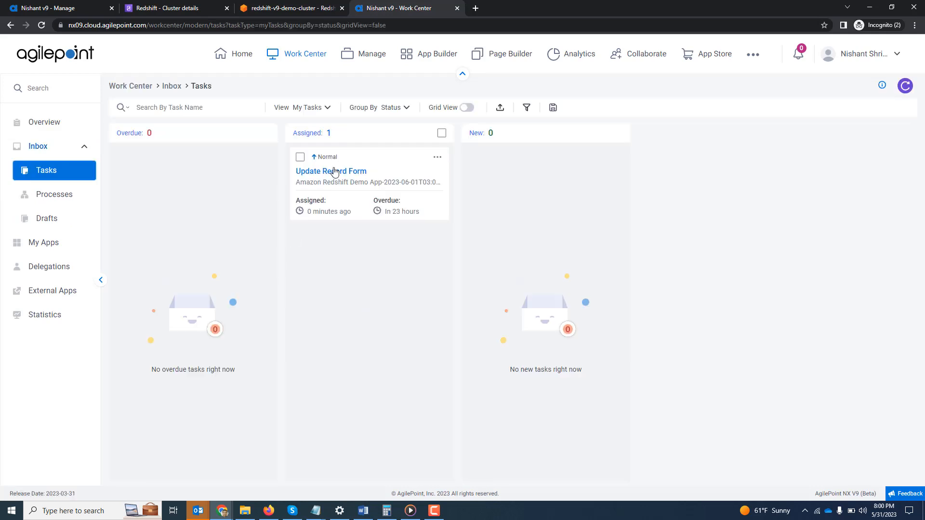
pyautogui.click(403, 158)
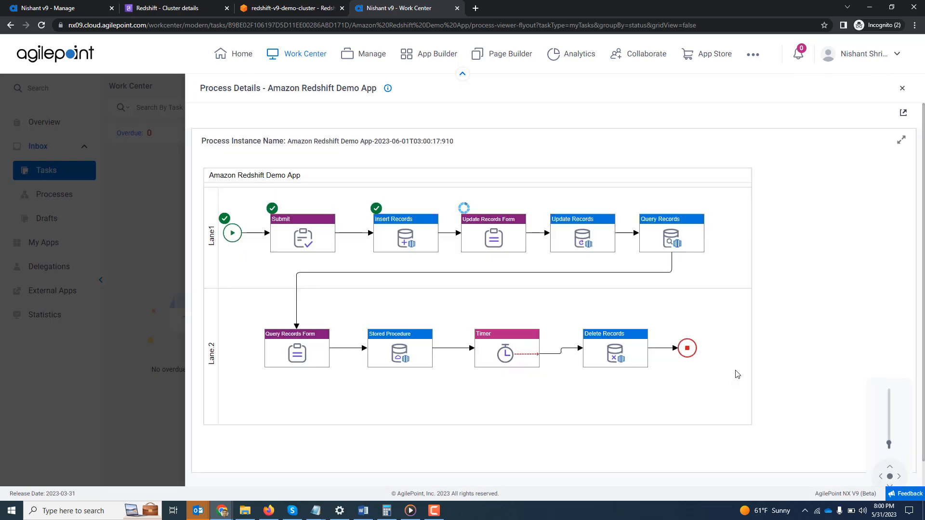
pyautogui.click(903, 117)
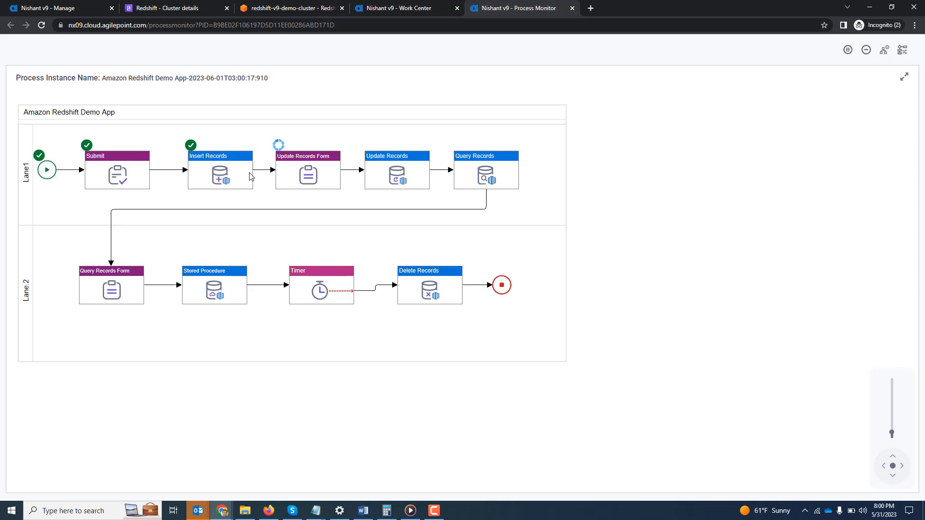
# Switch to the Redshift query editor and run the employee table query to check the inserted record
pyautogui.click(282, 12)
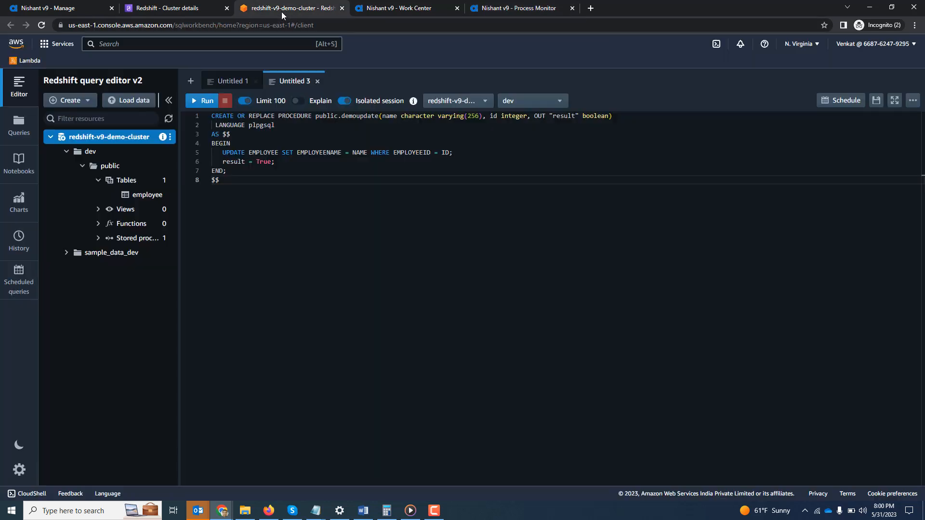
pyautogui.click(233, 81)
pyautogui.click(201, 107)
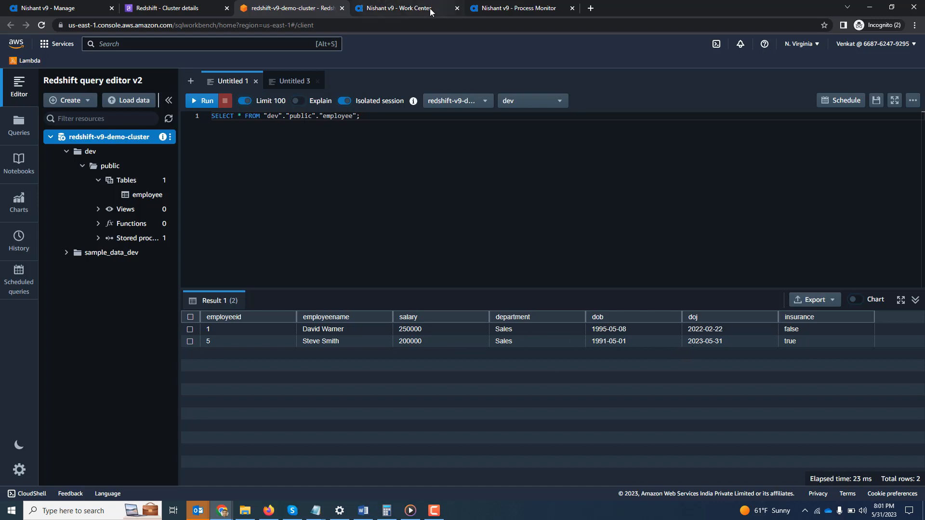
# Return to Process Monitor and open the Update Records Form activity's assigned form from its participant details
pyautogui.click(496, 8)
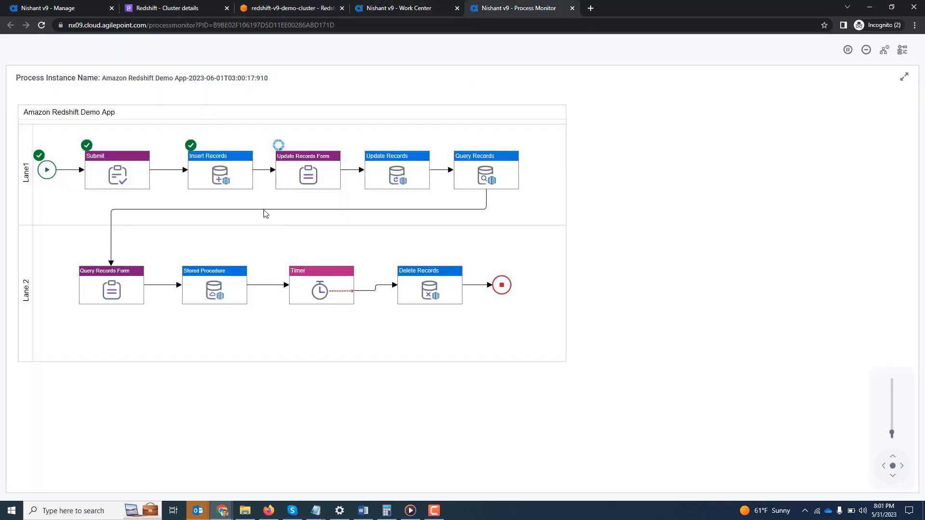
pyautogui.click(304, 168)
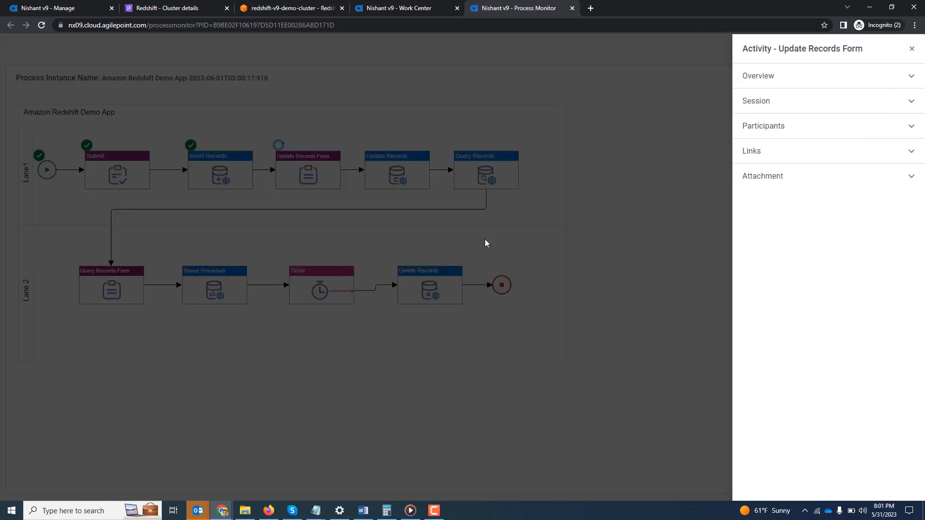
pyautogui.click(774, 137)
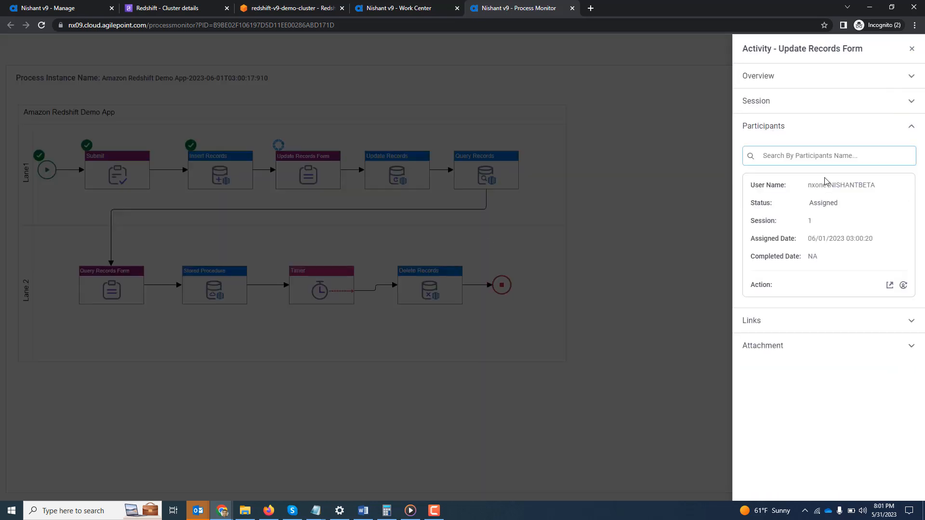
pyautogui.click(890, 287)
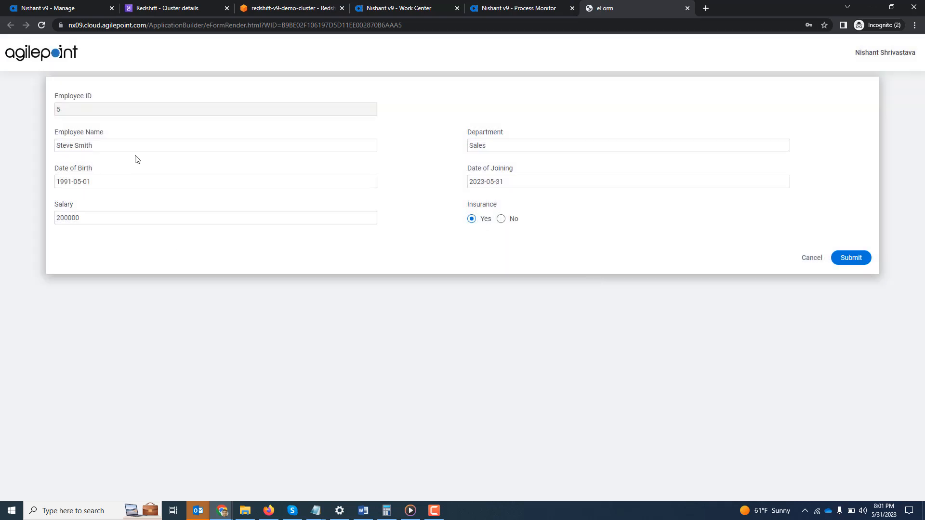
# Append 1 to the employee's name, set the salary to 260000, submit the form and close the activity details
pyautogui.click(117, 144)
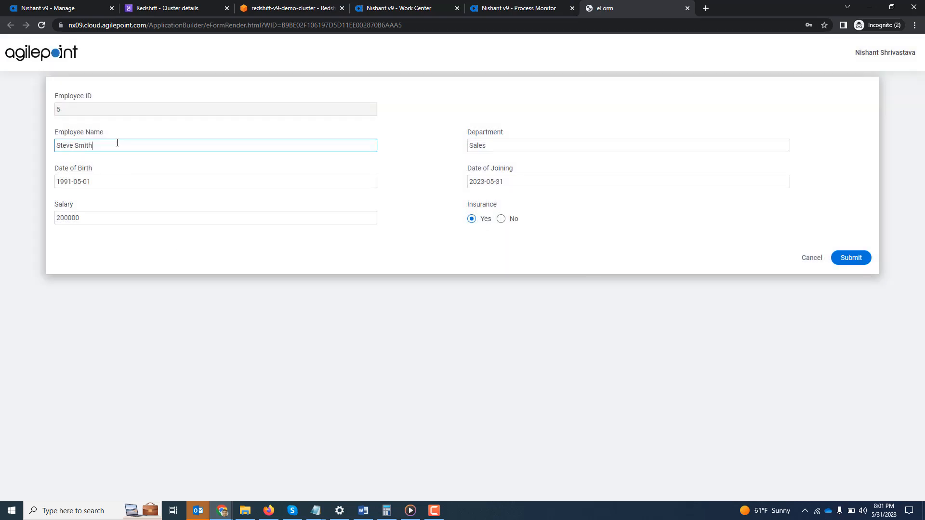
pyautogui.click(112, 220)
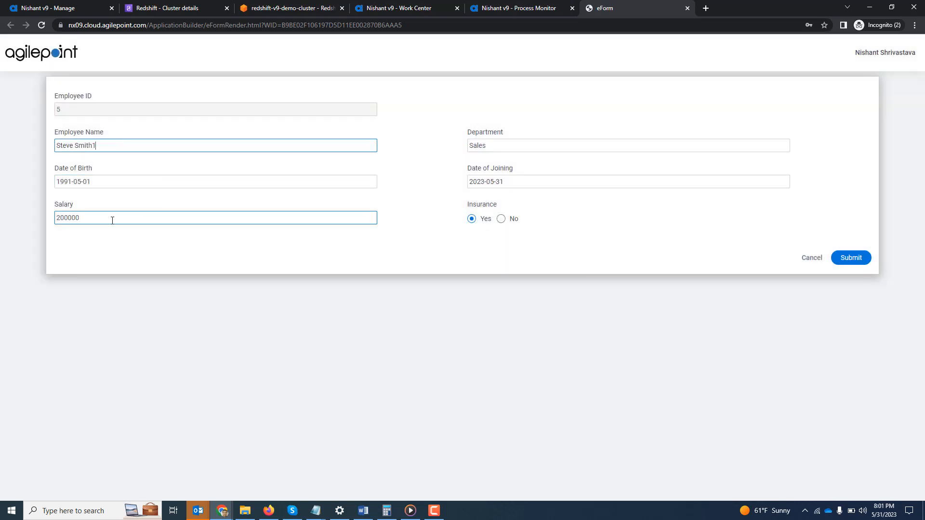
pyautogui.click(65, 219)
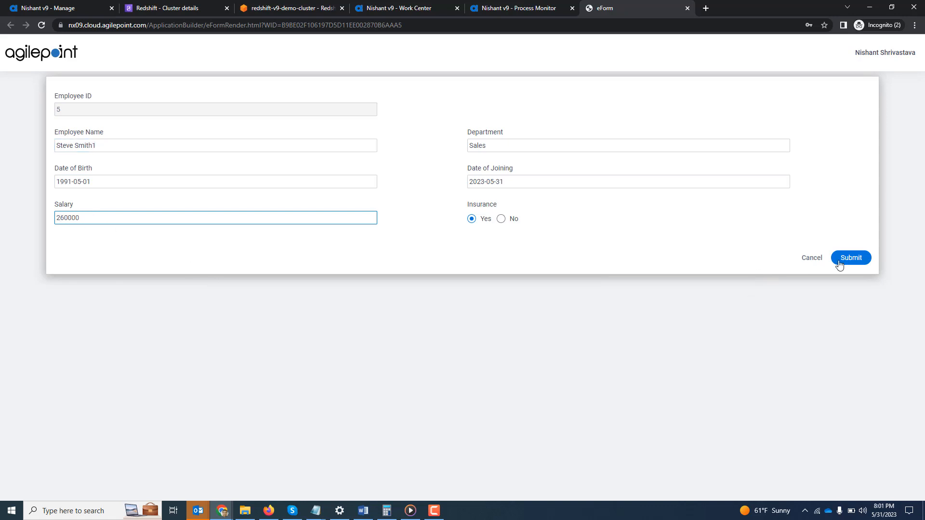
pyautogui.click(860, 260)
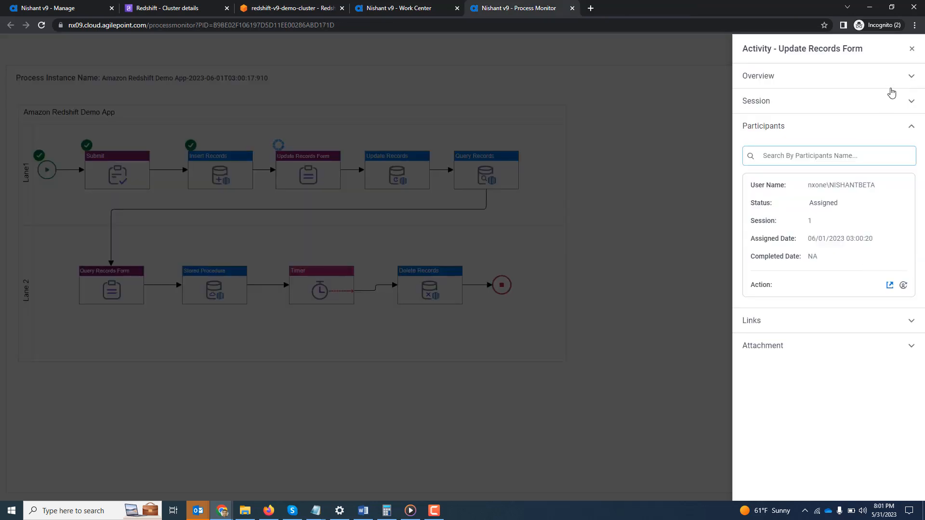
pyautogui.click(912, 48)
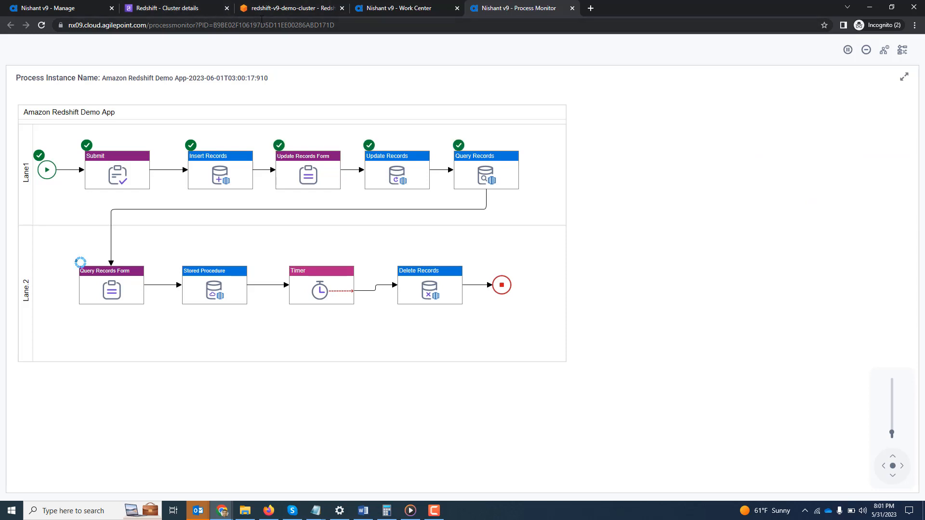
# Switch to the Redshift query editor and rerun the employee table query to check the updated name and salary
pyautogui.click(278, 10)
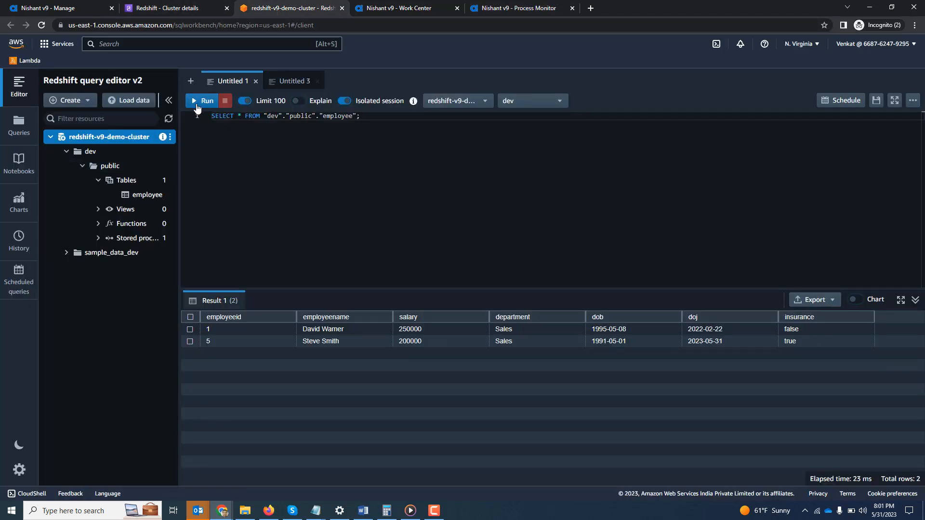
pyautogui.click(198, 102)
# Return to Process Monitor, open the Query Records Form activity's assigned form and review its queried records and Stored Procedure page
pyautogui.click(503, 9)
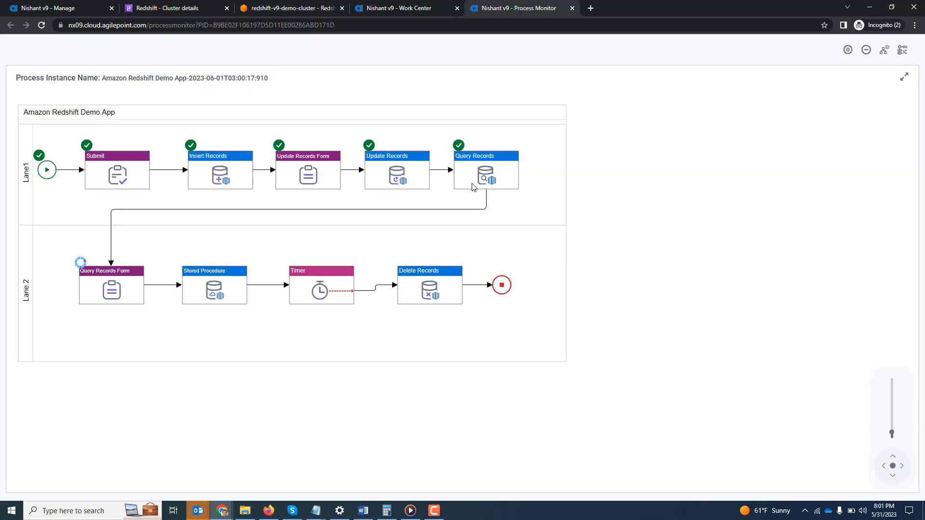
pyautogui.click(95, 292)
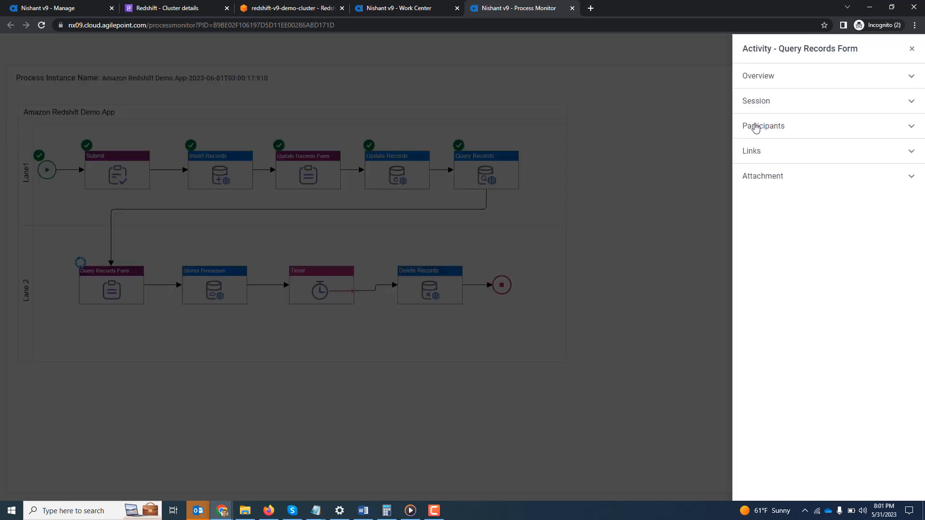
pyautogui.click(756, 127)
pyautogui.click(887, 283)
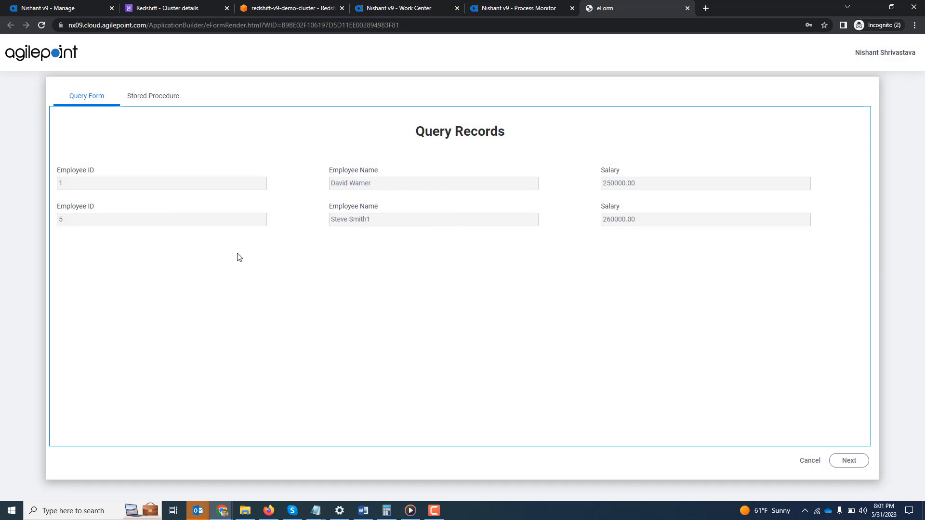
pyautogui.click(146, 103)
pyautogui.click(162, 176)
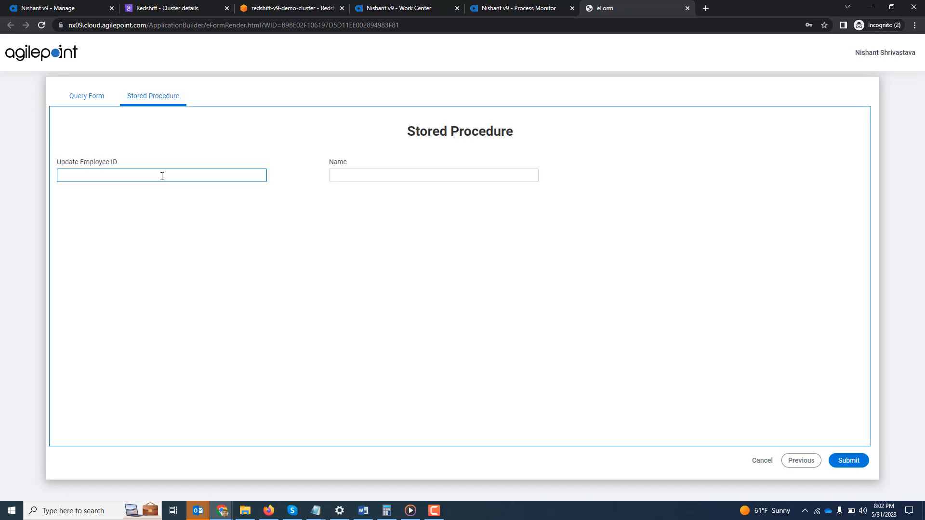
pyautogui.click(87, 96)
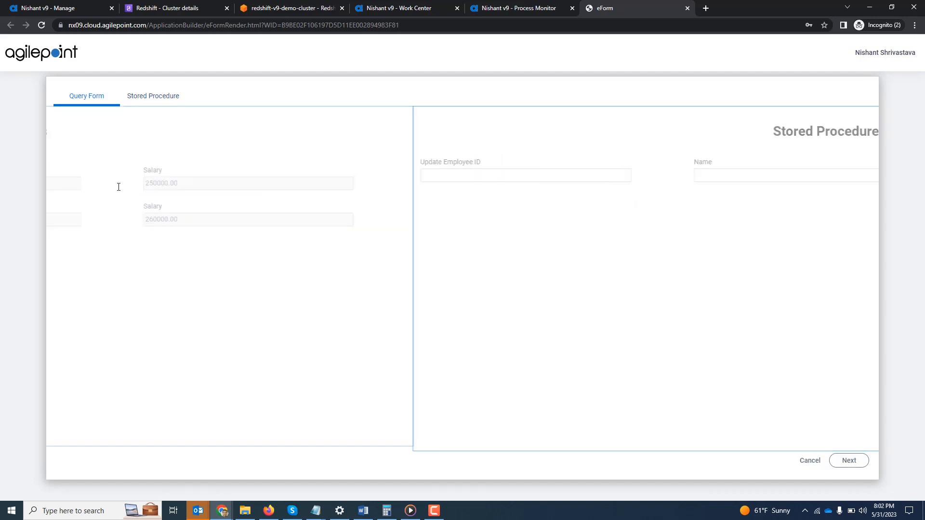
# Enter the employee's ID and full name on the Stored Procedure page, submit the form and close the activity details
pyautogui.click(165, 95)
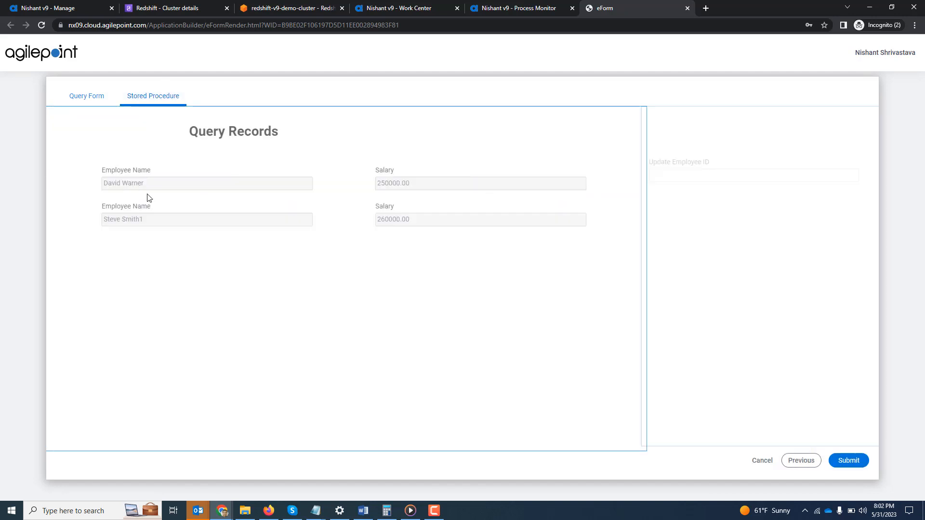
pyautogui.click(120, 176)
pyautogui.write('5')
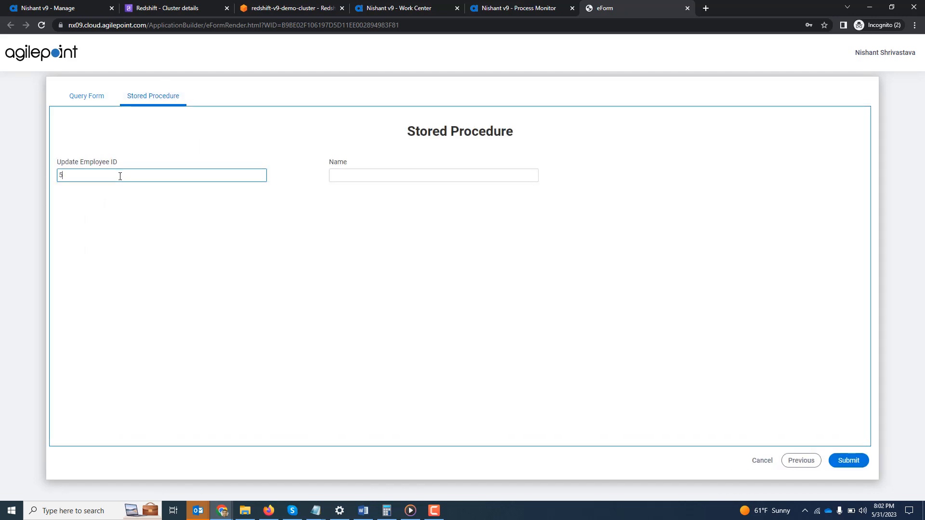
pyautogui.press('Tab')
pyautogui.write('St')
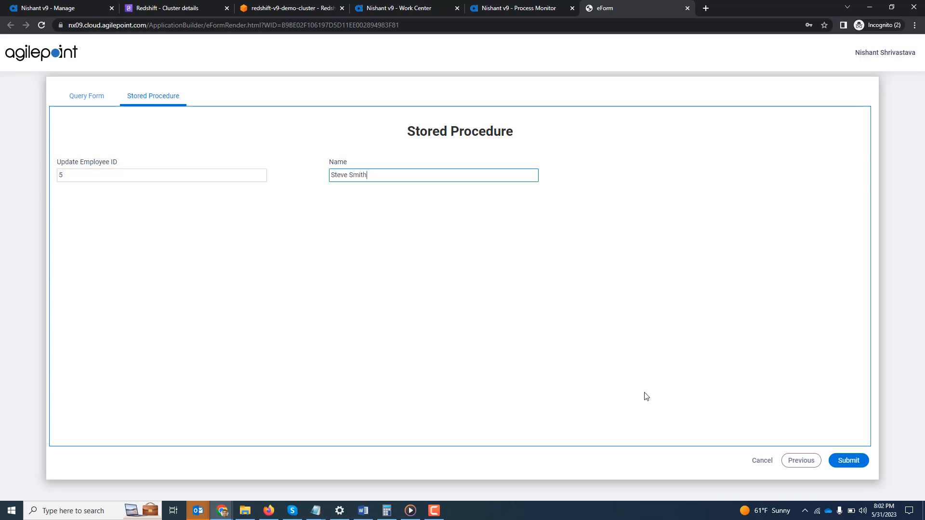
pyautogui.click(849, 461)
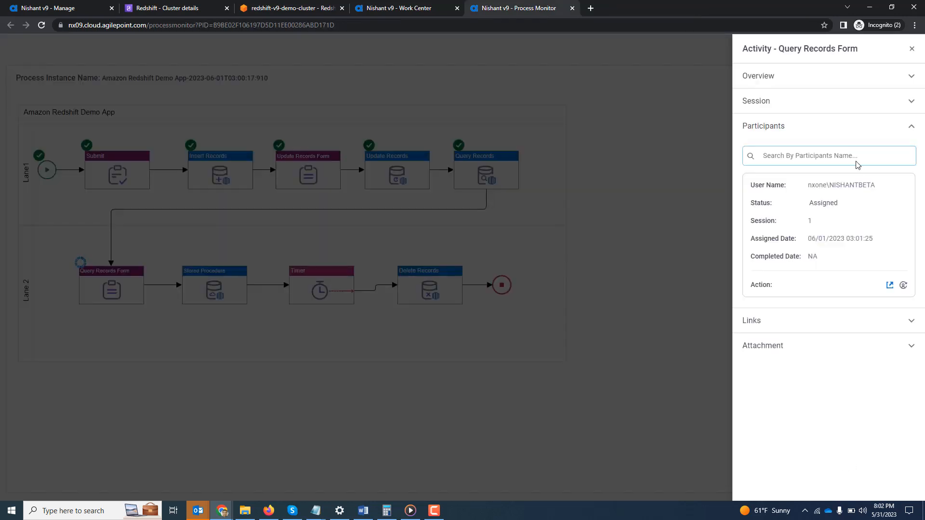
pyautogui.click(911, 49)
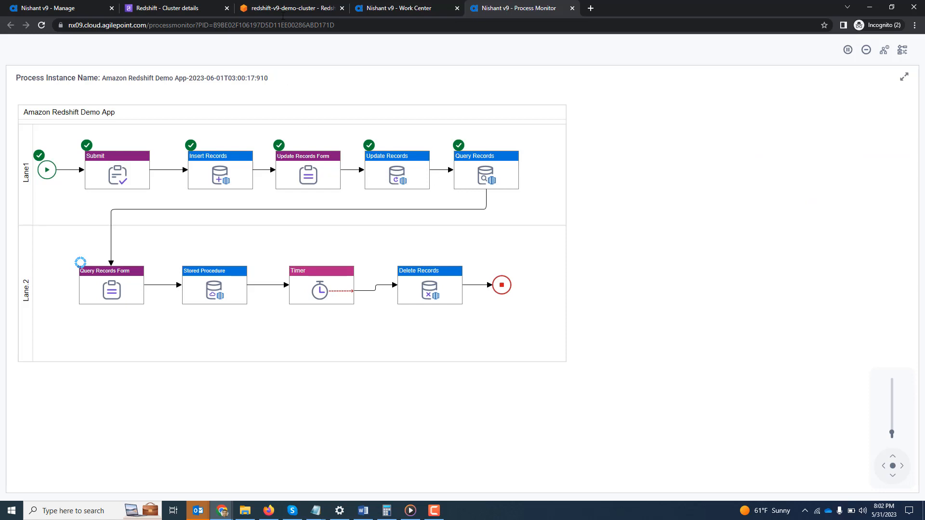
# Switch to the Redshift query editor and rerun the employee table query to check the stored procedure's name change
pyautogui.click(266, 8)
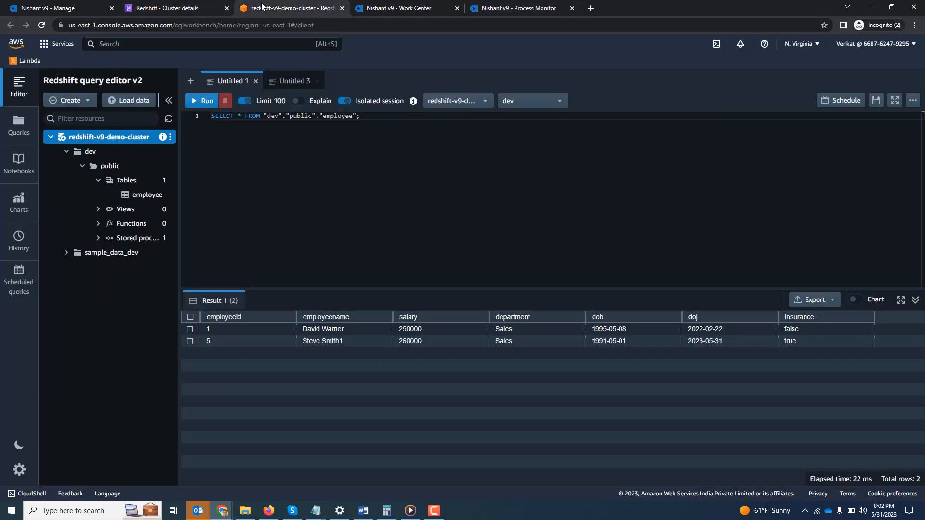
pyautogui.click(198, 104)
# Check the remaining activities in Process Monitor, and rerun the employee table query in Redshift to check the record's deletion
pyautogui.click(529, 9)
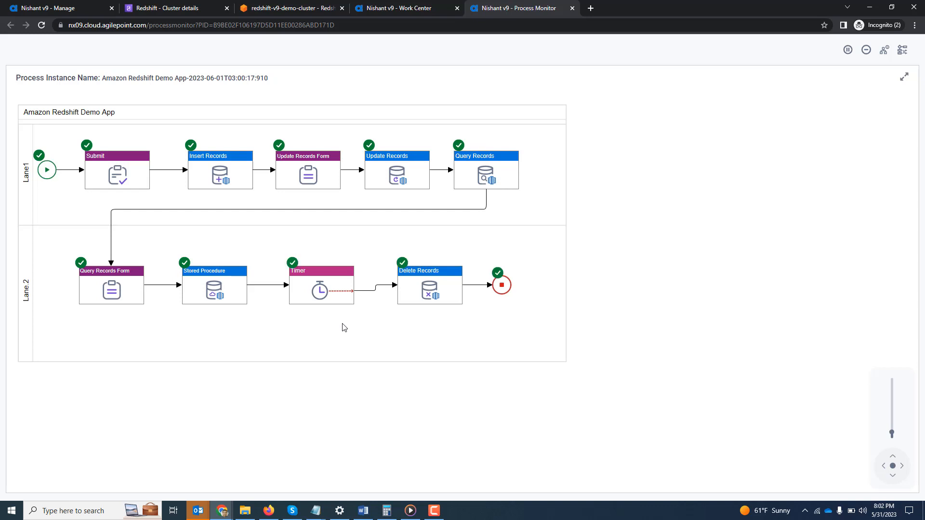
pyautogui.click(278, 10)
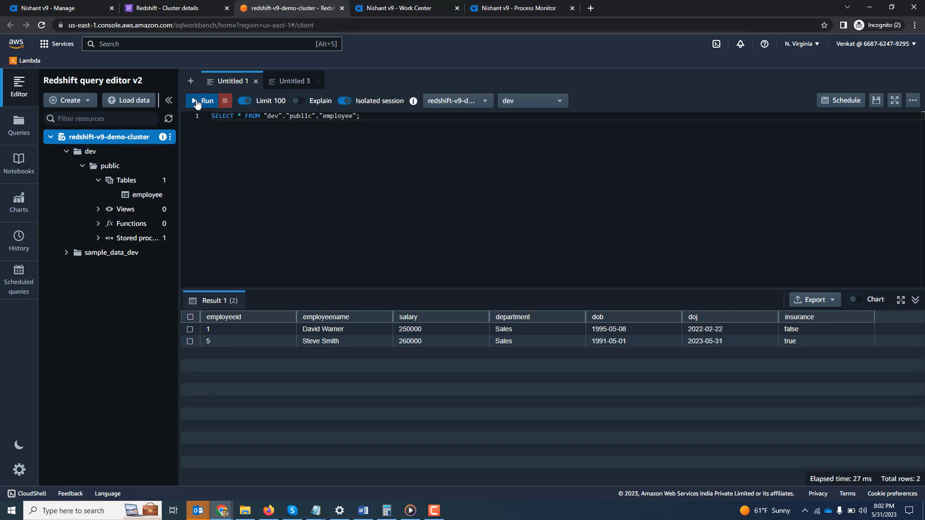
pyautogui.click(197, 102)
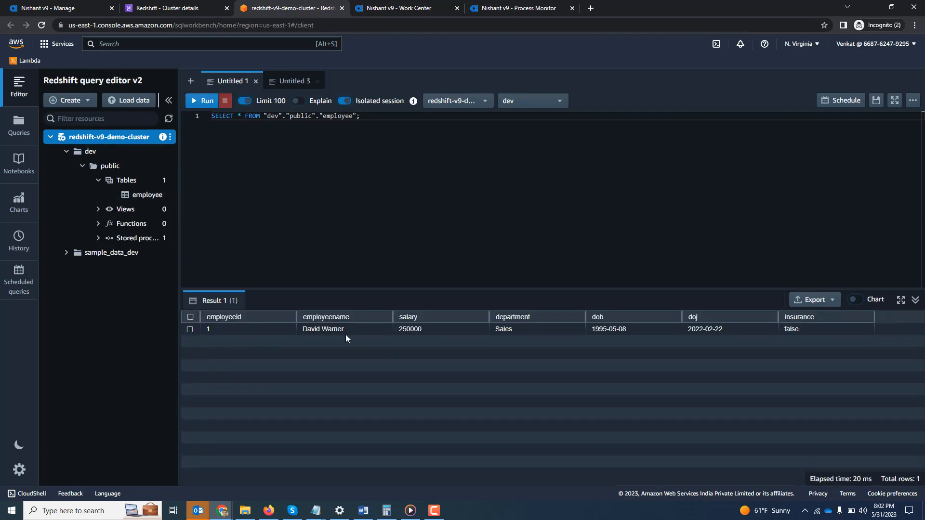